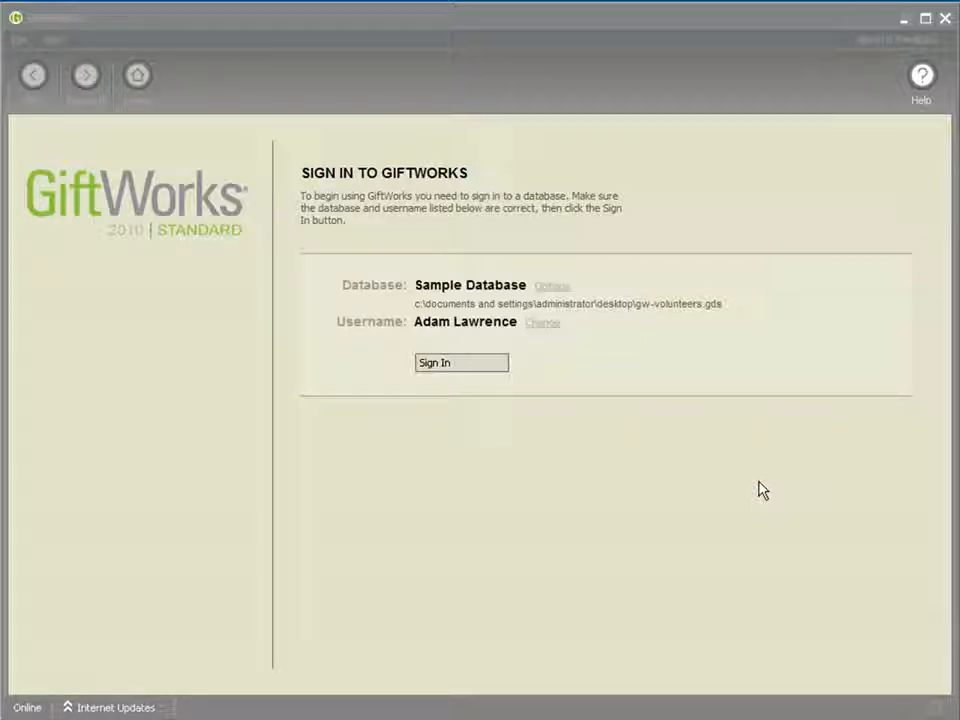
Sign in to the Sample Database and open the event details of the 2009 Winter Banquet
{"action": "left_click", "coordinate": [434, 366]}
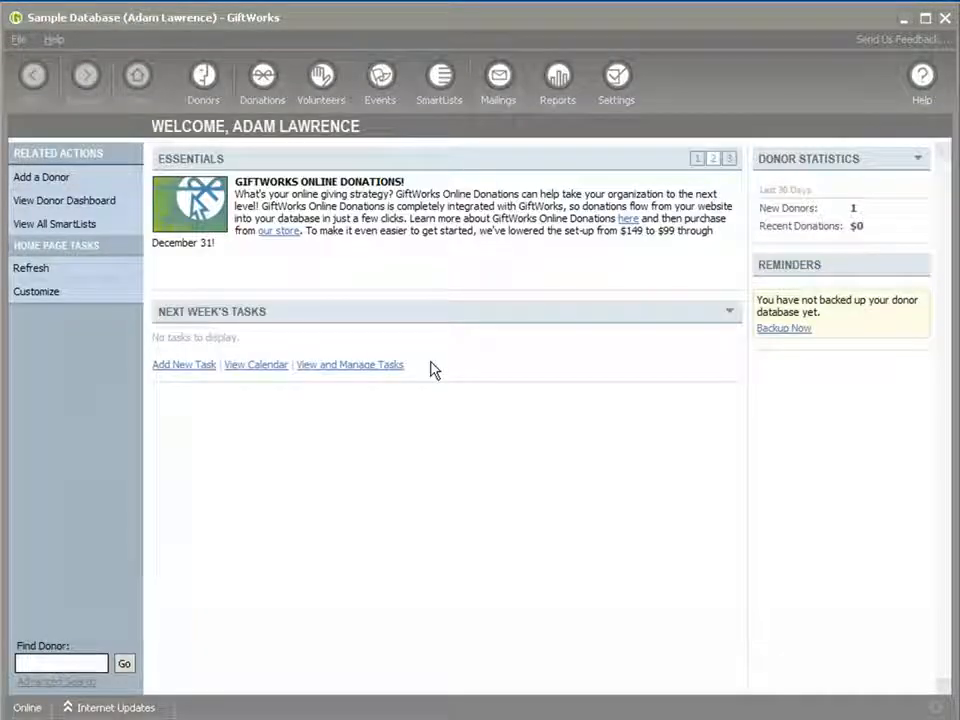
{"action": "left_click", "coordinate": [380, 93]}
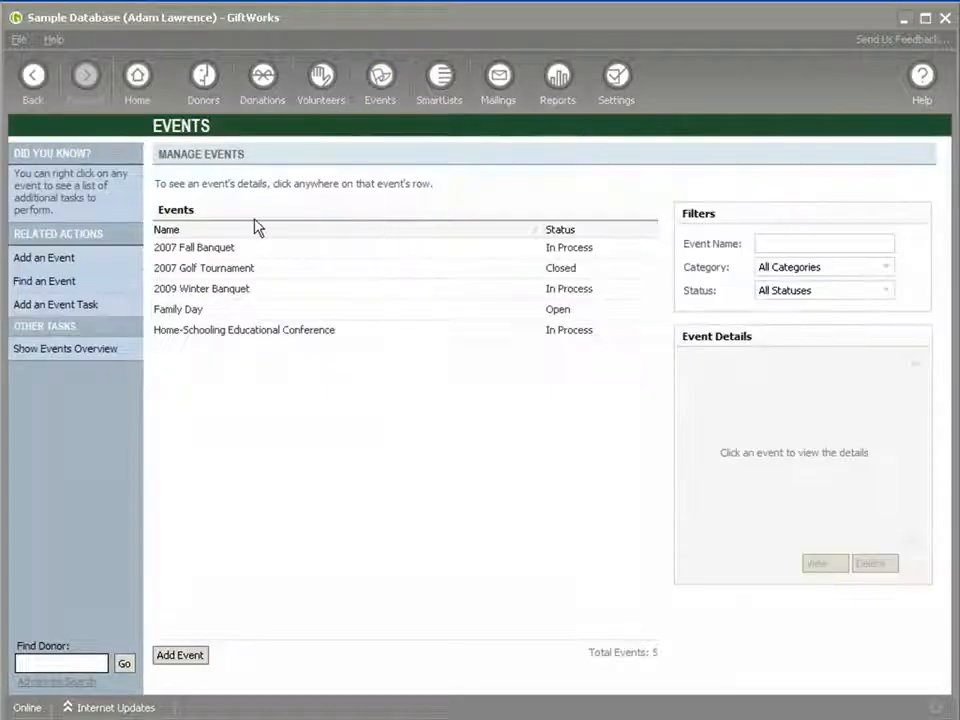
{"action": "double_click", "coordinate": [186, 292]}
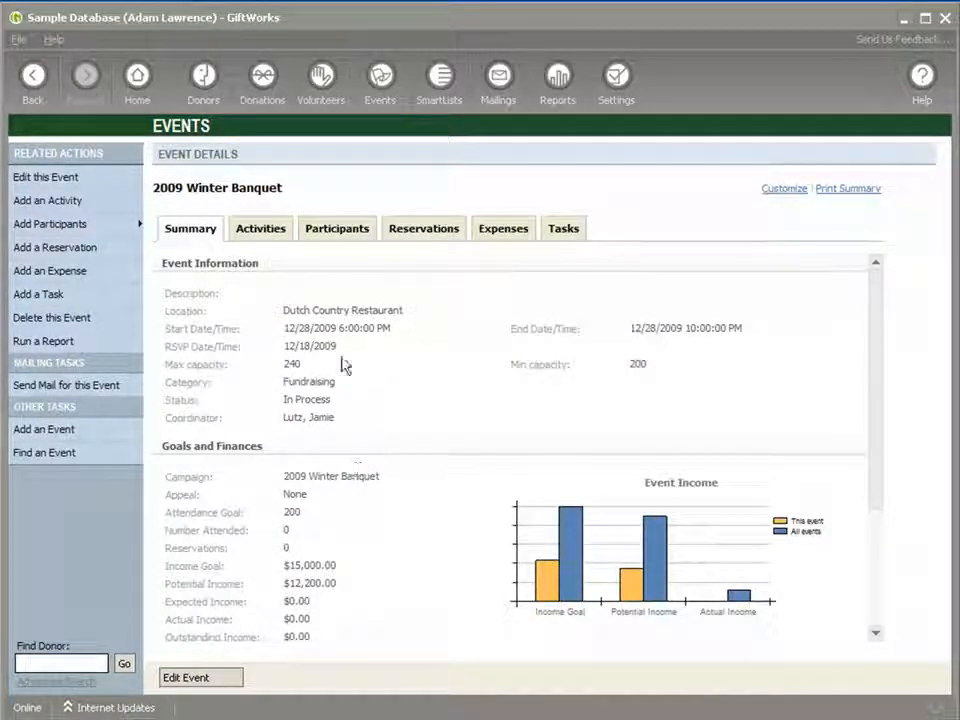
{"action": "scroll", "coordinate": [344, 586], "scroll_direction": "down", "scroll_amount": 1}
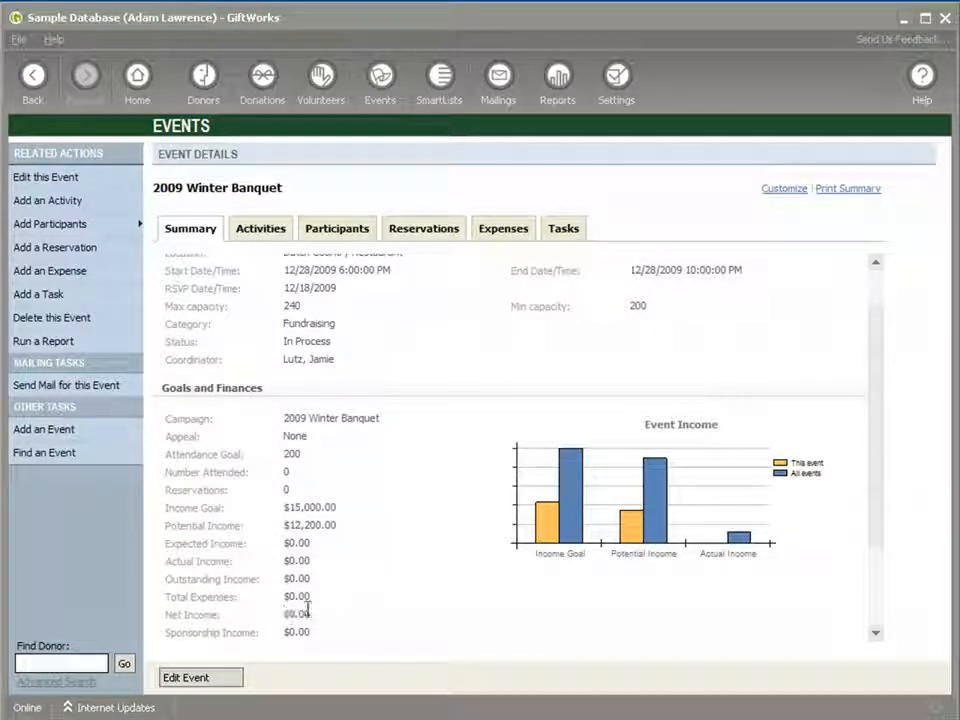
Review the 2009 Winter Banquet's activities, including their prices, availability, sponsorship settings and reservation fields
{"action": "left_click", "coordinate": [268, 236]}
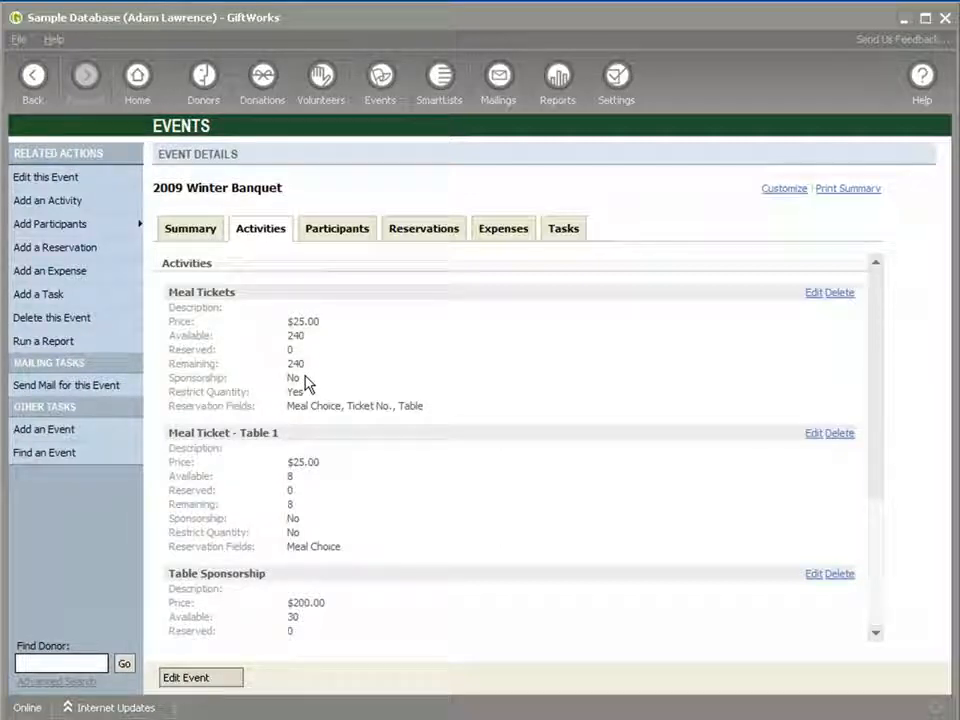
{"action": "scroll", "coordinate": [298, 486], "scroll_direction": "down", "scroll_amount": 1}
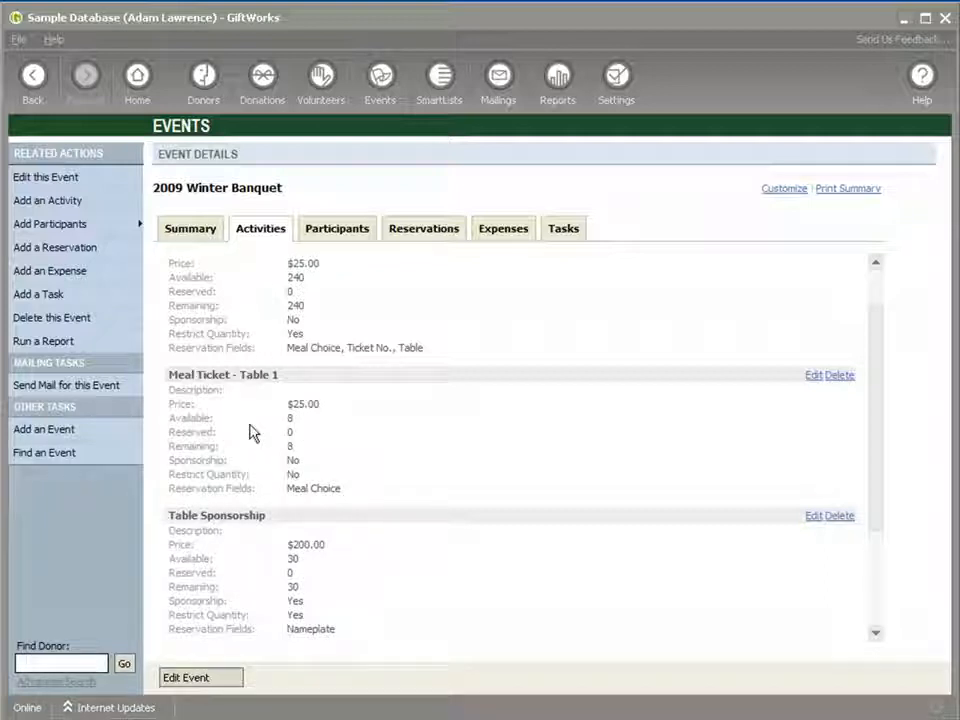
{"action": "scroll", "coordinate": [251, 430], "scroll_direction": "up", "scroll_amount": 1}
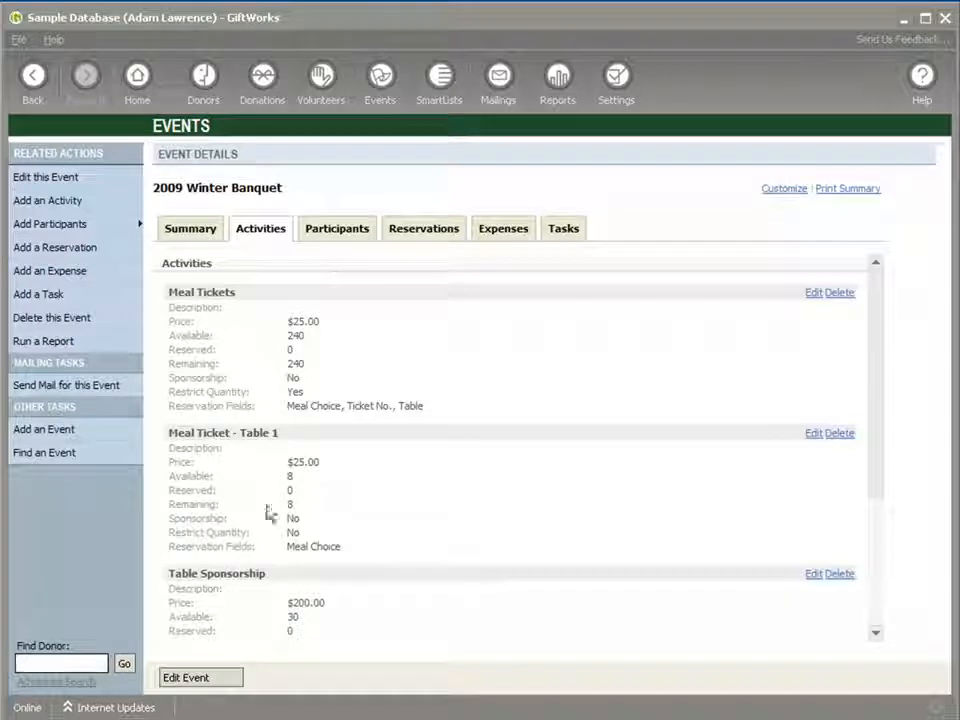
{"action": "scroll", "coordinate": [268, 508], "scroll_direction": "down", "scroll_amount": 1}
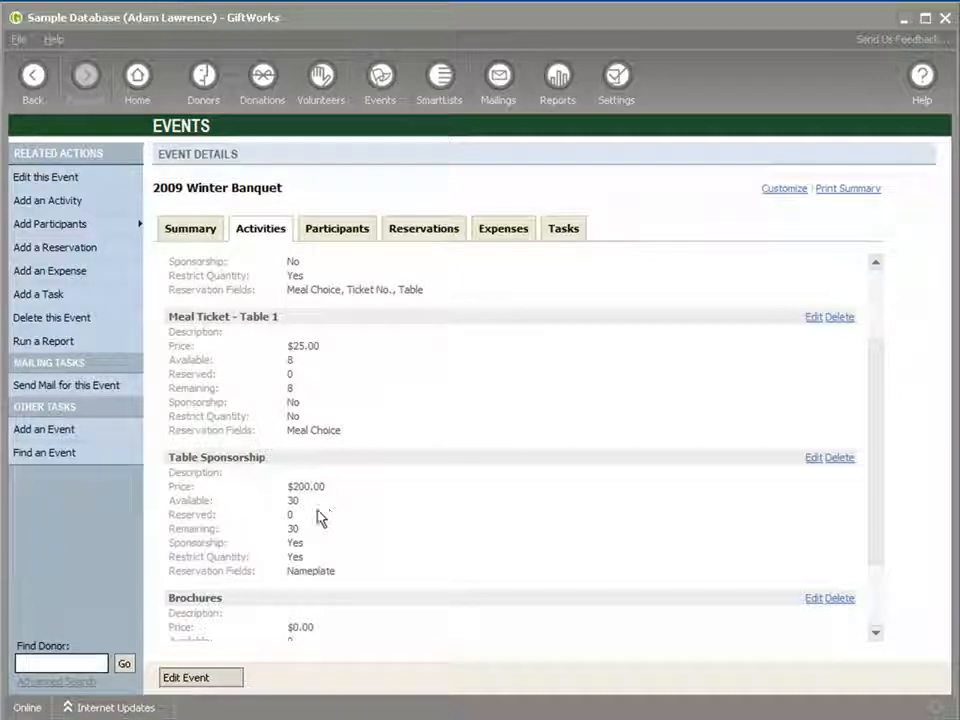
{"action": "scroll", "coordinate": [238, 528], "scroll_direction": "down", "scroll_amount": 1}
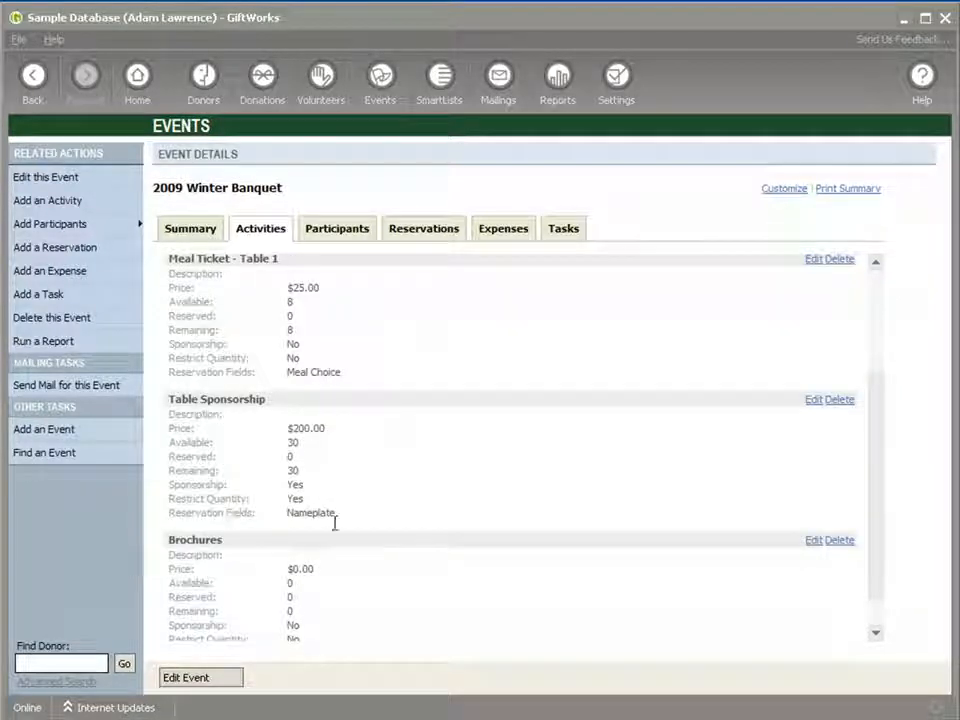
{"action": "scroll", "coordinate": [266, 587], "scroll_direction": "down", "scroll_amount": 1}
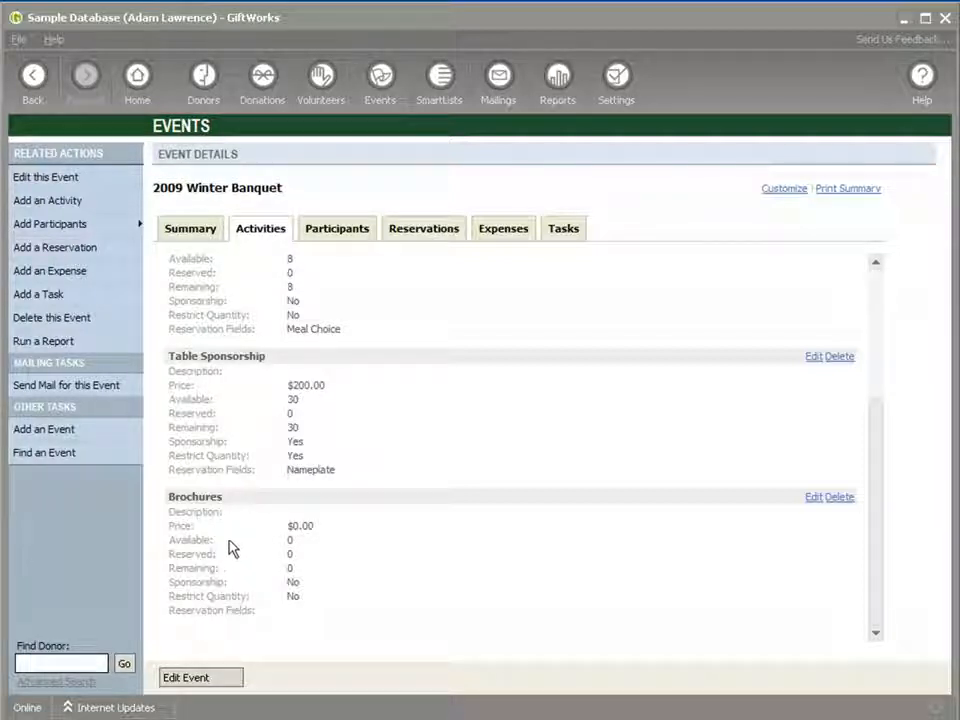
{"action": "scroll", "coordinate": [231, 529], "scroll_direction": "up", "scroll_amount": 3}
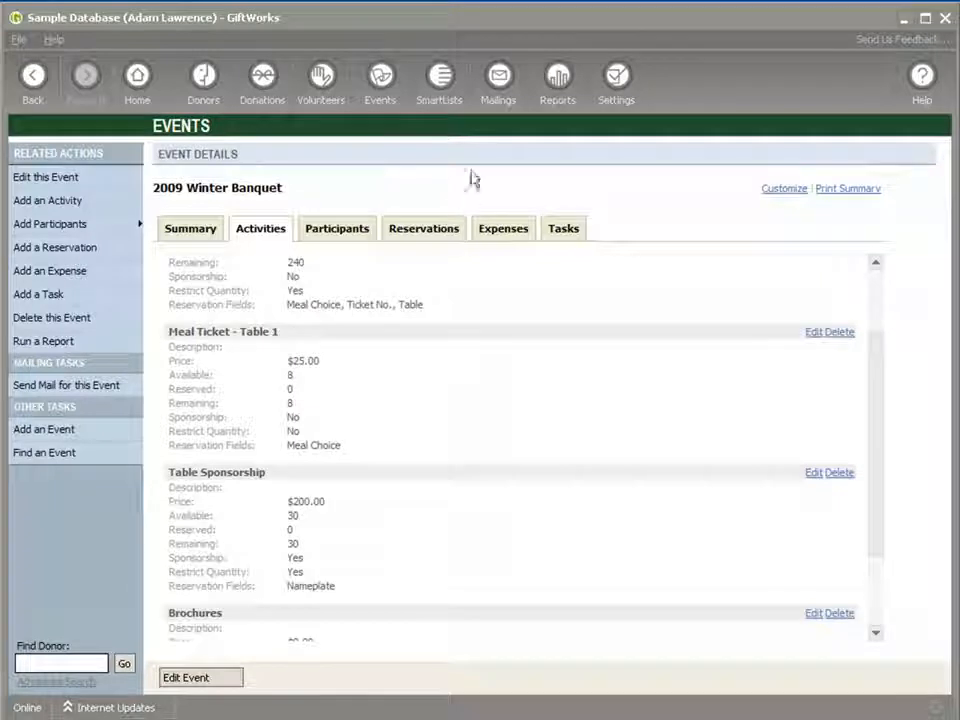
Start a reservation for the 2009 Winter Banquet, finding the donor by part of the name and selecting the match
{"action": "left_click", "coordinate": [421, 230]}
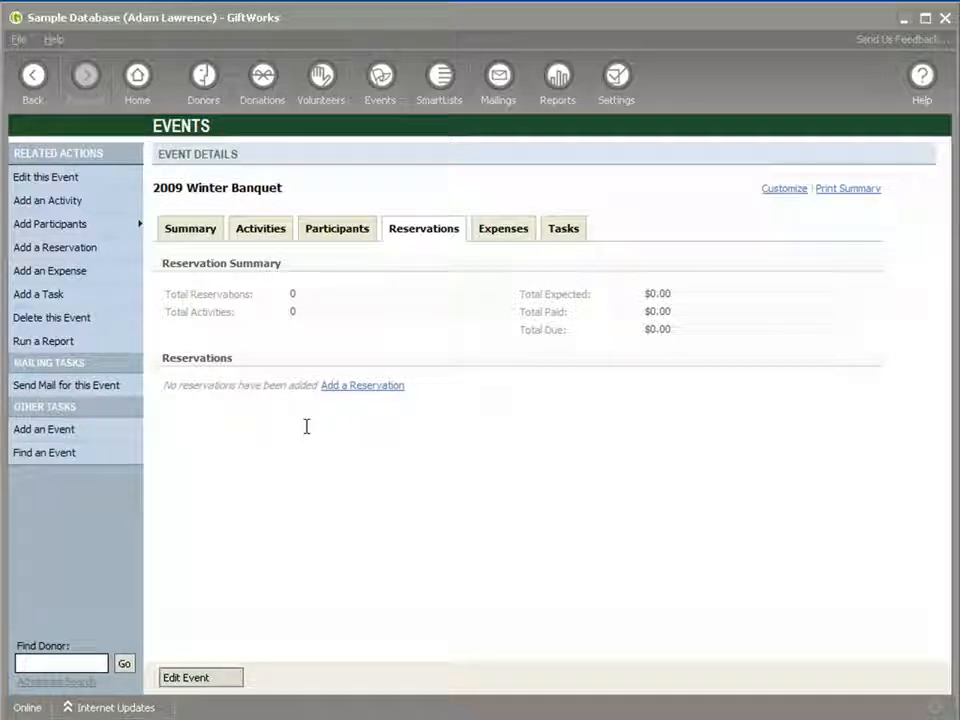
{"action": "left_click", "coordinate": [356, 388]}
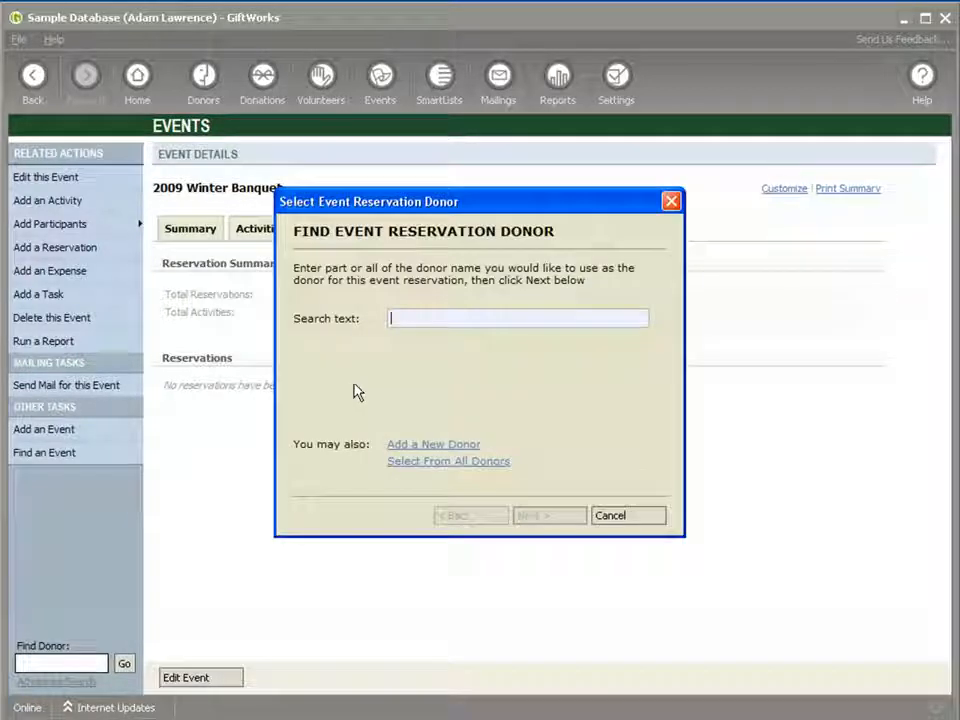
{"action": "type", "text": "brook"}
{"action": "key", "text": "Return"}
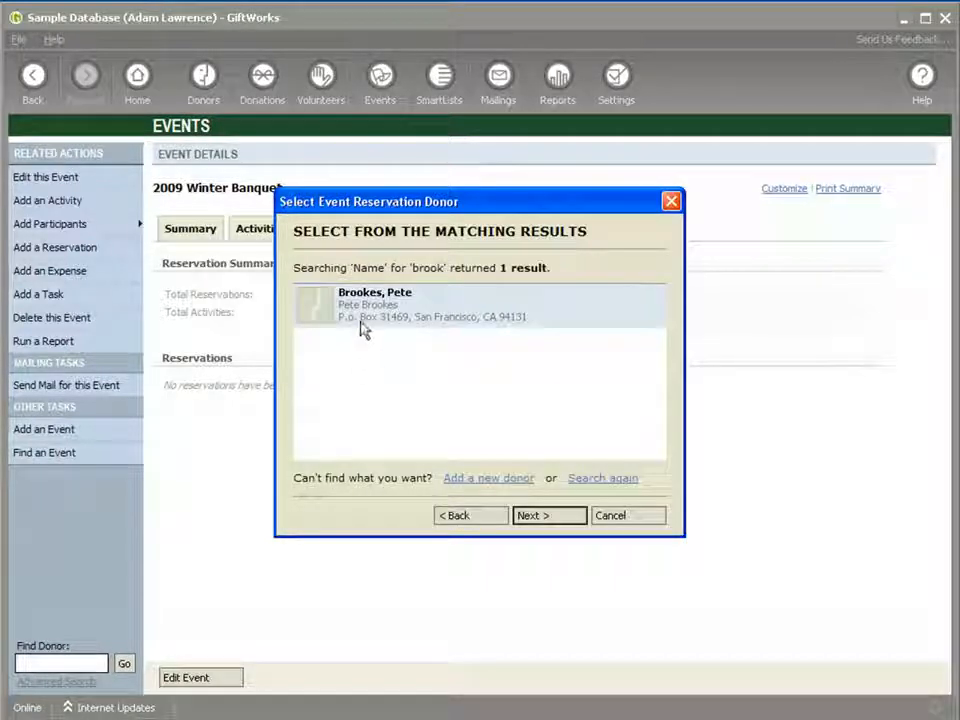
{"action": "double_click", "coordinate": [360, 322]}
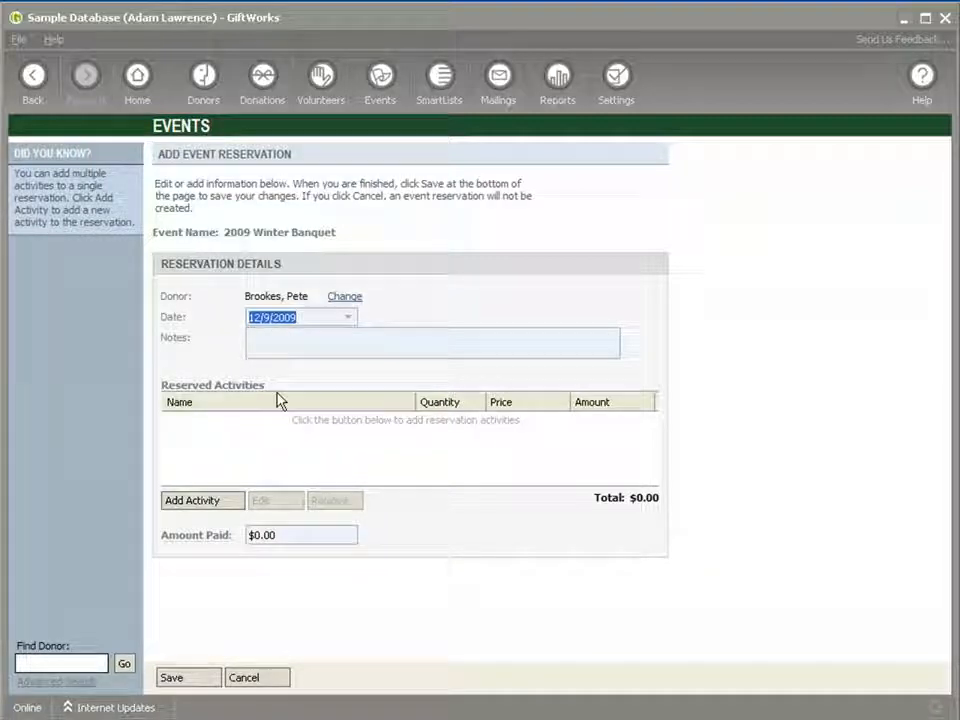
Add a Meal Tickets activity to the reservation at its list price and proceed to its reservation information
{"action": "left_click", "coordinate": [205, 500]}
{"action": "left_click", "coordinate": [515, 316]}
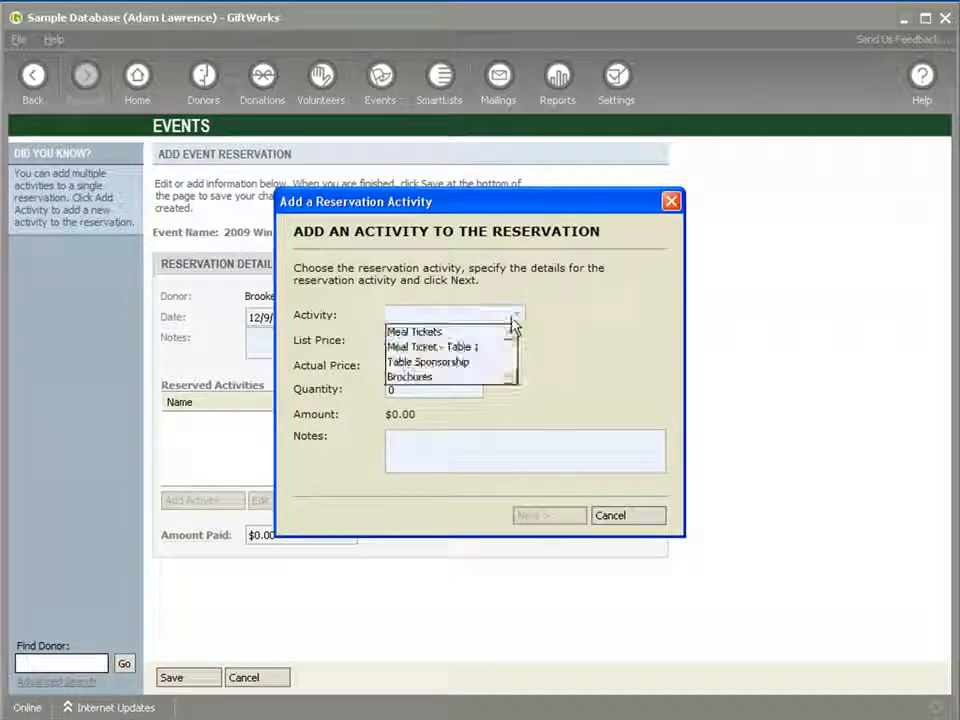
{"action": "left_click", "coordinate": [415, 334]}
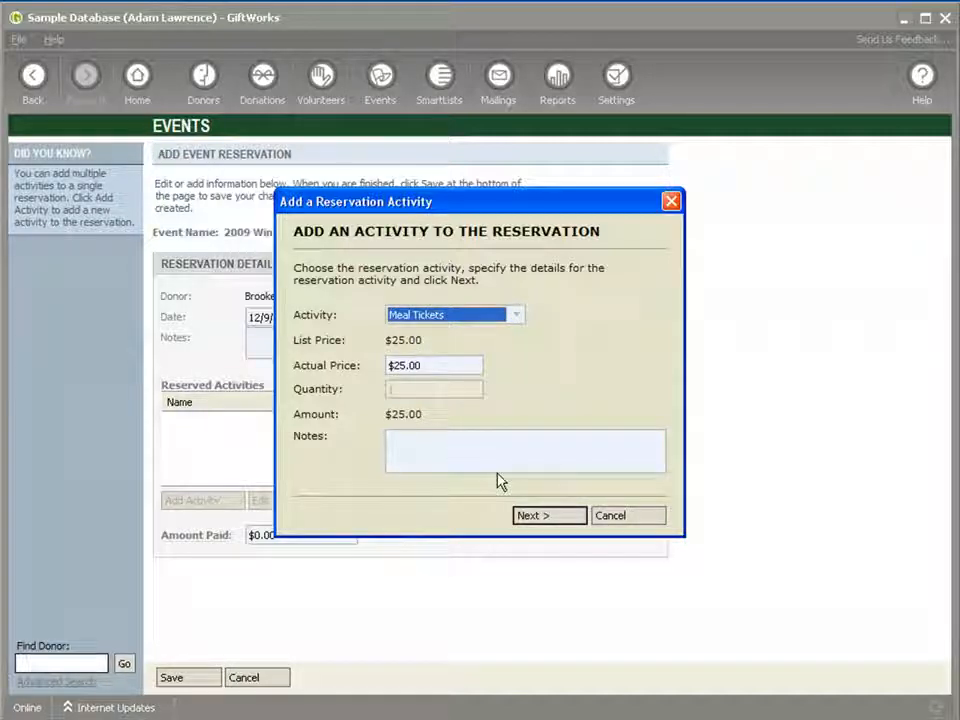
{"action": "left_click", "coordinate": [531, 521]}
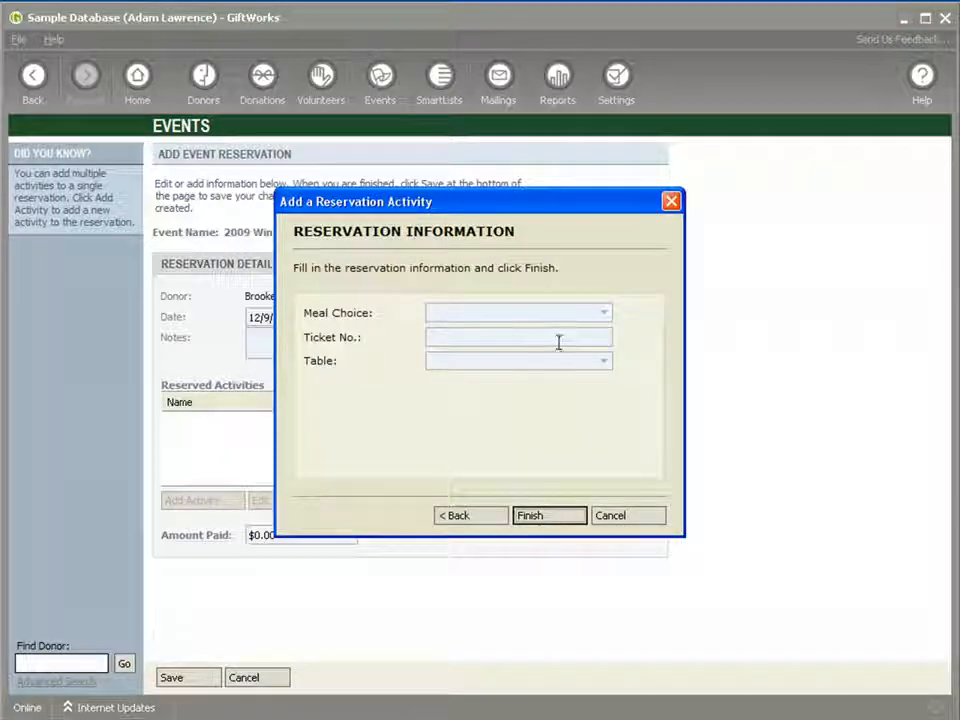
{"action": "left_click", "coordinate": [472, 518]}
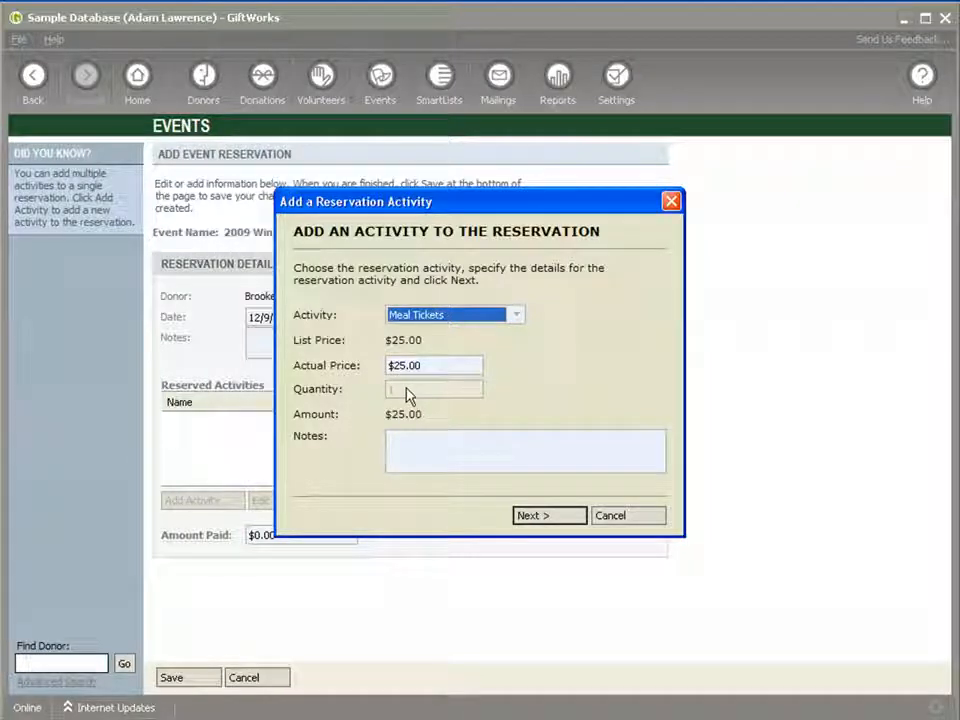
{"action": "left_click", "coordinate": [535, 520]}
Complete the meal ticket's reservation information with meal choice Chicken, ticket number 001 and Table 2
{"action": "left_click", "coordinate": [588, 315]}
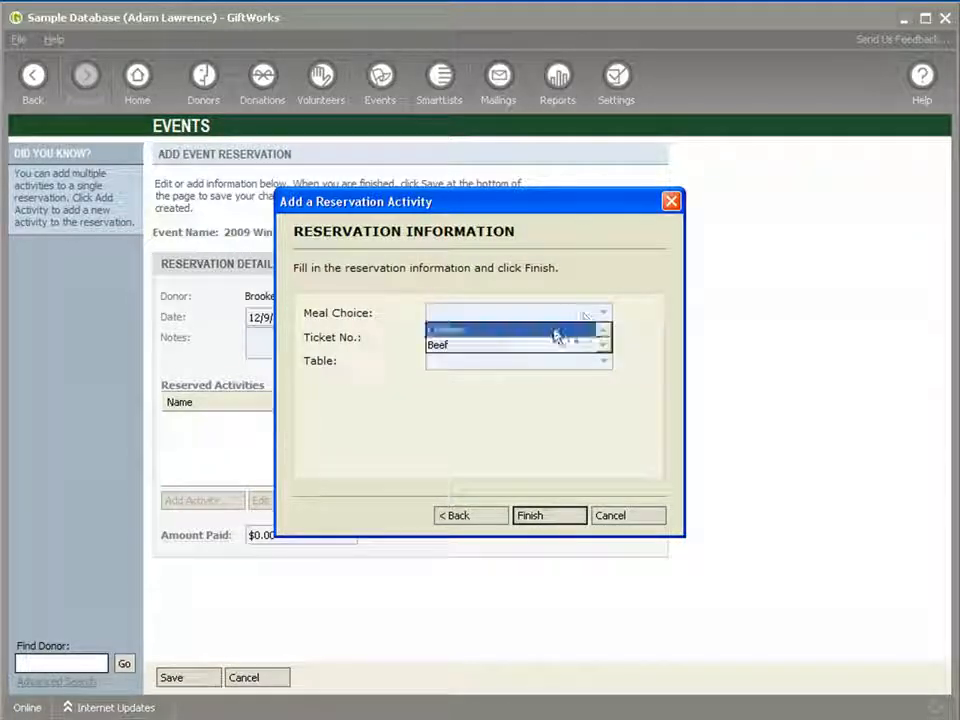
{"action": "left_click", "coordinate": [548, 330]}
{"action": "left_click", "coordinate": [575, 337]}
{"action": "type", "text": "001"}
{"action": "left_click", "coordinate": [603, 366]}
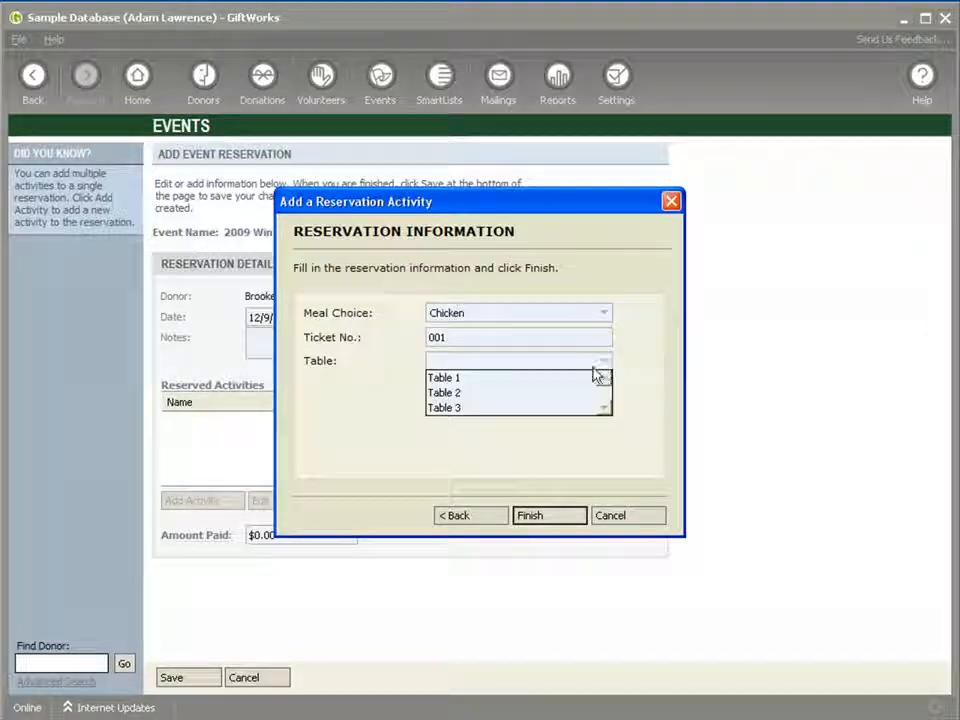
{"action": "left_click", "coordinate": [553, 393]}
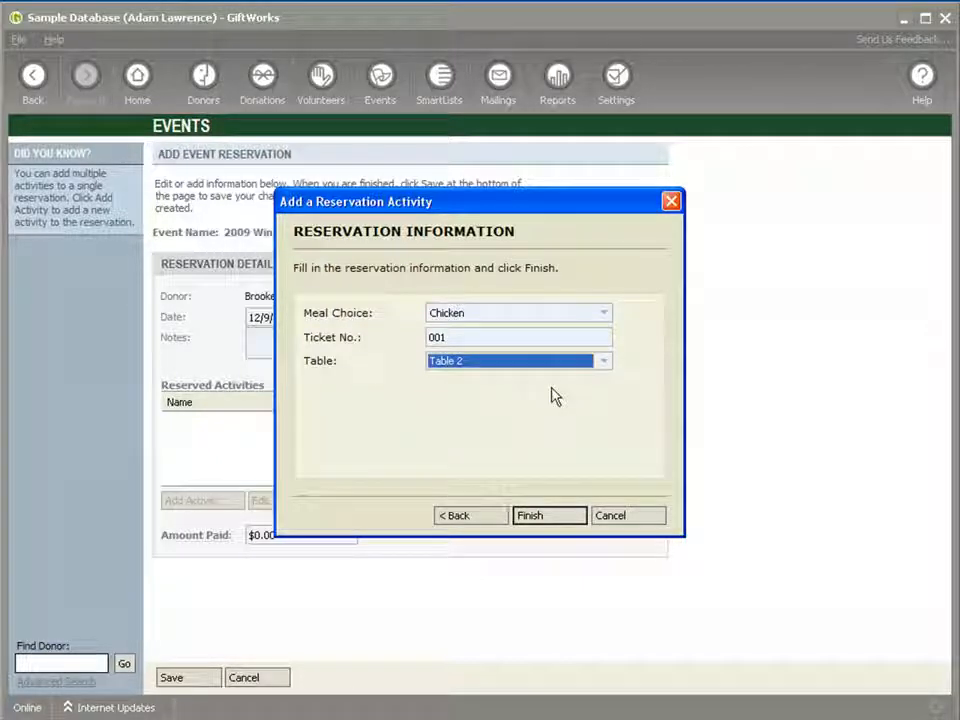
{"action": "left_click", "coordinate": [542, 517]}
Add a second Meal Tickets activity with meal choice Beef, ticket number 002 and Table 2
{"action": "left_click", "coordinate": [236, 502]}
{"action": "left_click", "coordinate": [516, 315]}
{"action": "left_click", "coordinate": [490, 330]}
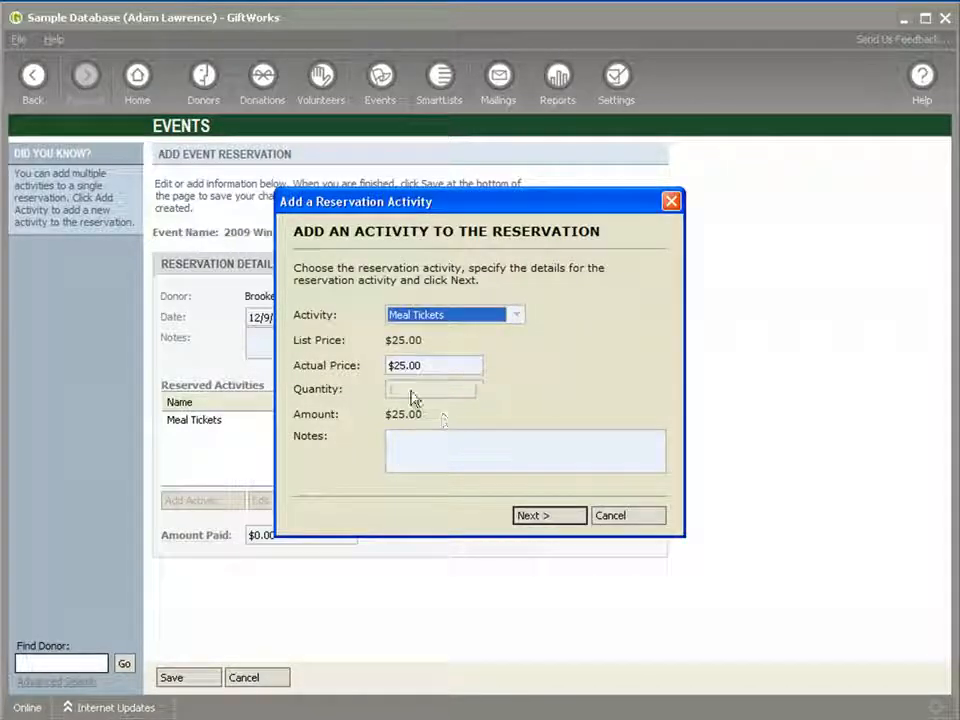
{"action": "left_click", "coordinate": [539, 517]}
{"action": "left_click", "coordinate": [561, 317]}
{"action": "left_click", "coordinate": [538, 343]}
{"action": "left_click", "coordinate": [545, 340]}
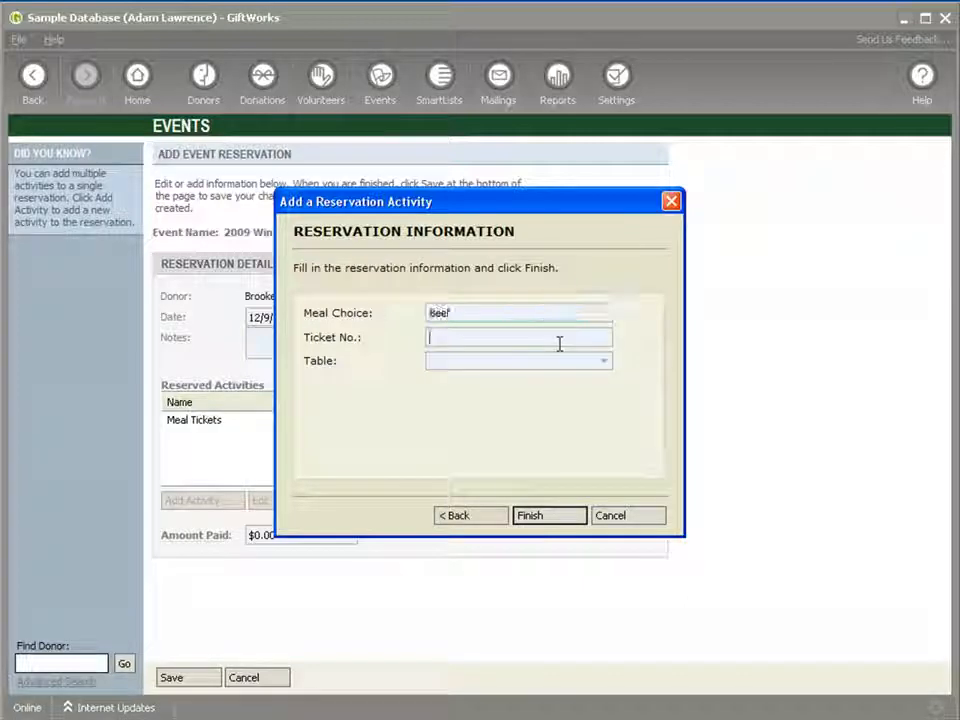
{"action": "type", "text": "002"}
{"action": "left_click", "coordinate": [606, 363]}
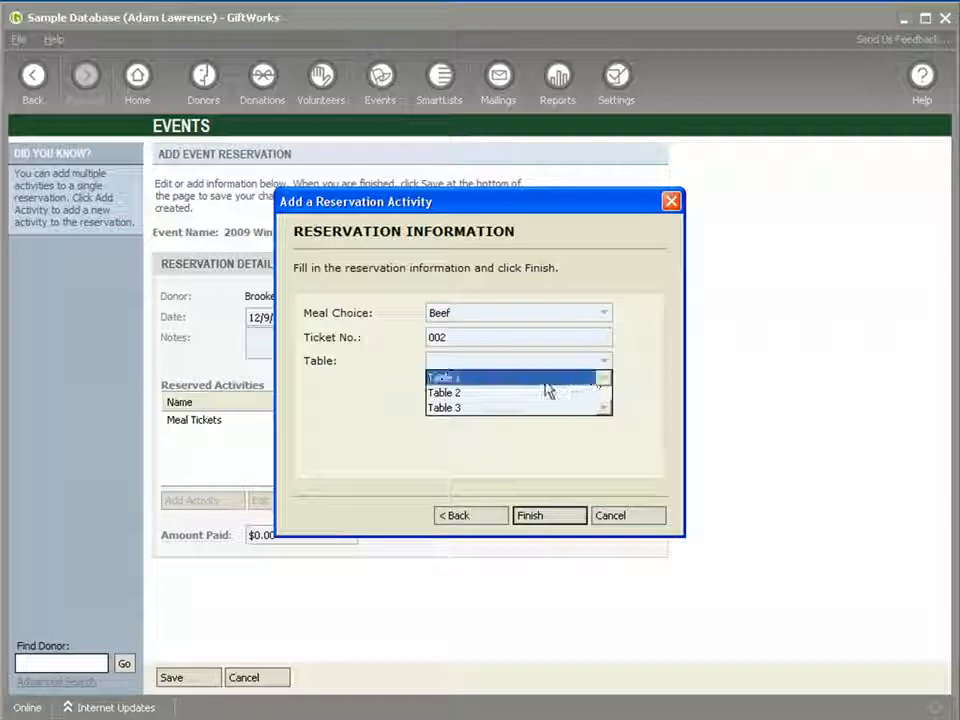
{"action": "left_click", "coordinate": [538, 392]}
{"action": "left_click", "coordinate": [552, 517]}
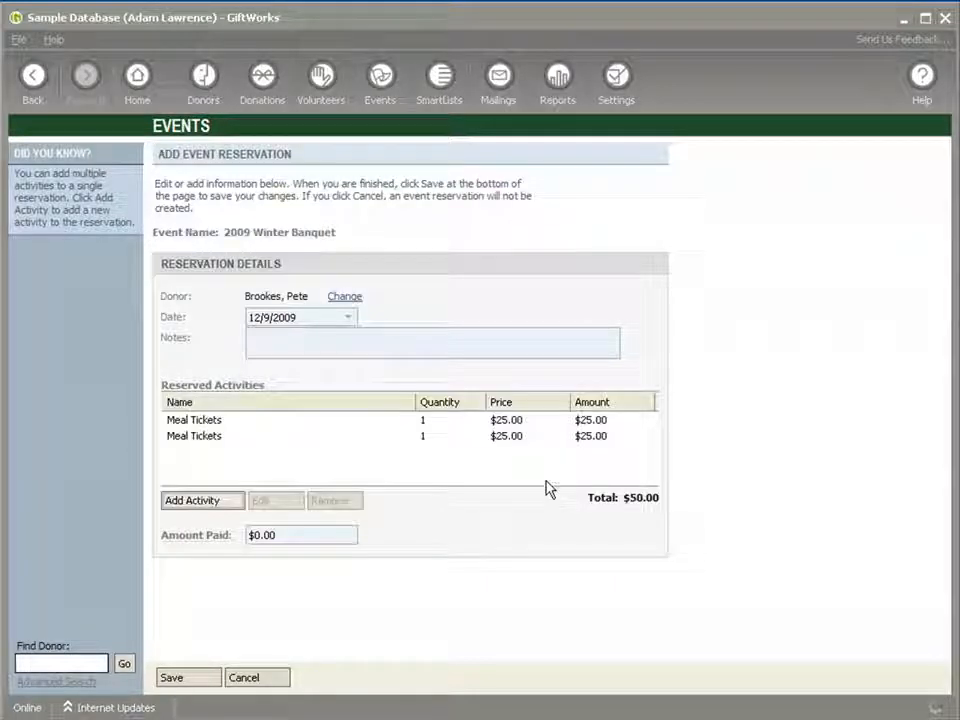
Add a Brochures activity with a quantity of 20 to the reservation
{"action": "left_click", "coordinate": [196, 499]}
{"action": "left_click", "coordinate": [512, 315]}
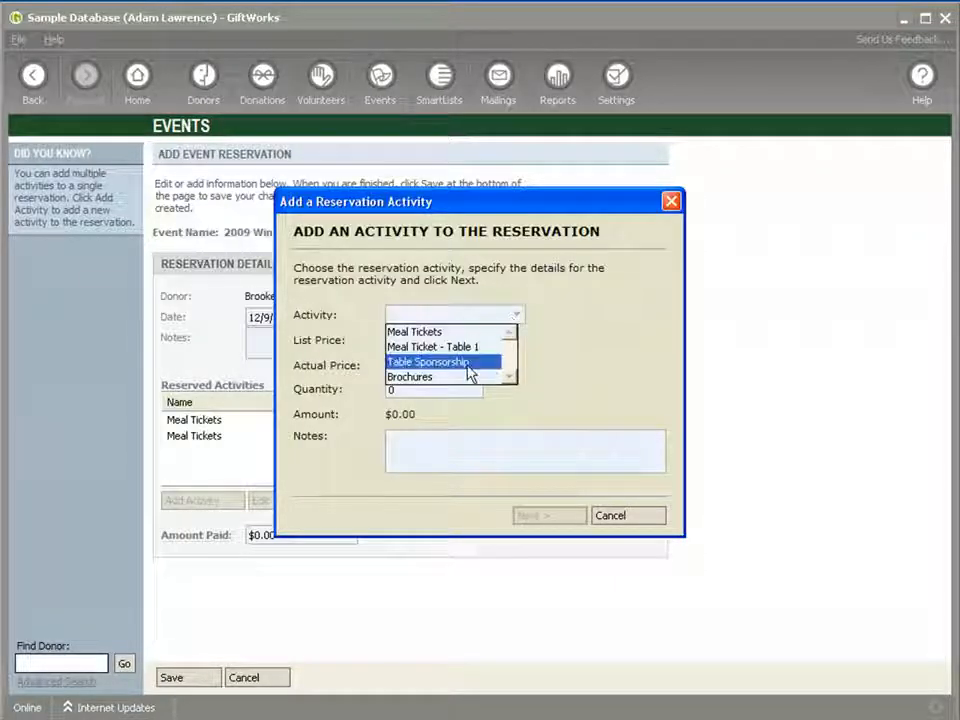
{"action": "left_click", "coordinate": [420, 376]}
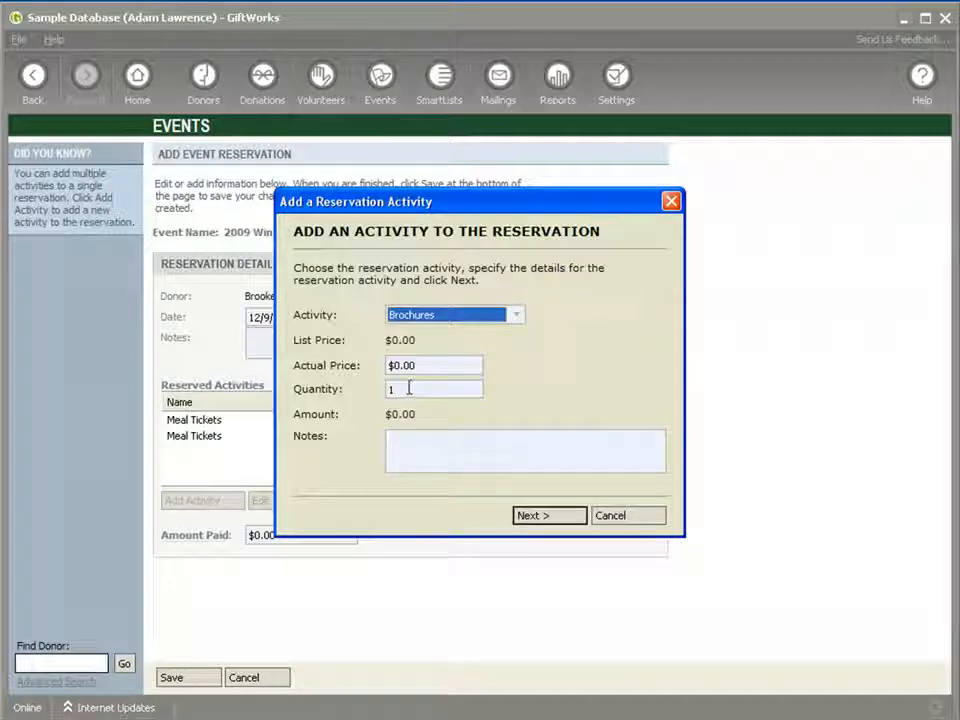
{"action": "double_click", "coordinate": [388, 390]}
{"action": "type", "text": "20"}
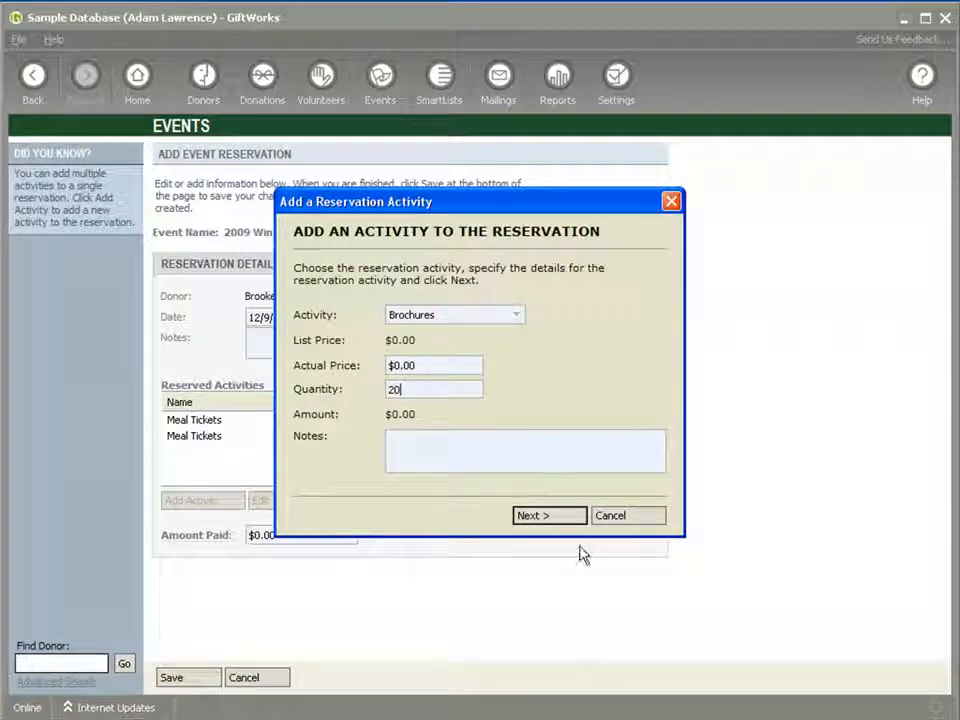
{"action": "left_click", "coordinate": [549, 516]}
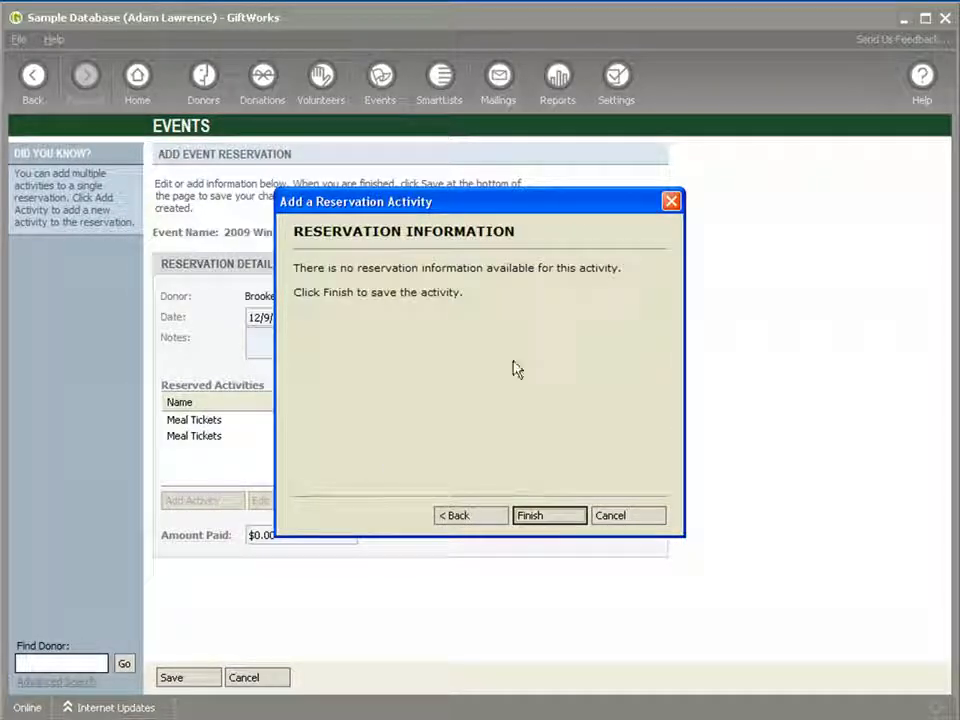
{"action": "left_click", "coordinate": [533, 517]}
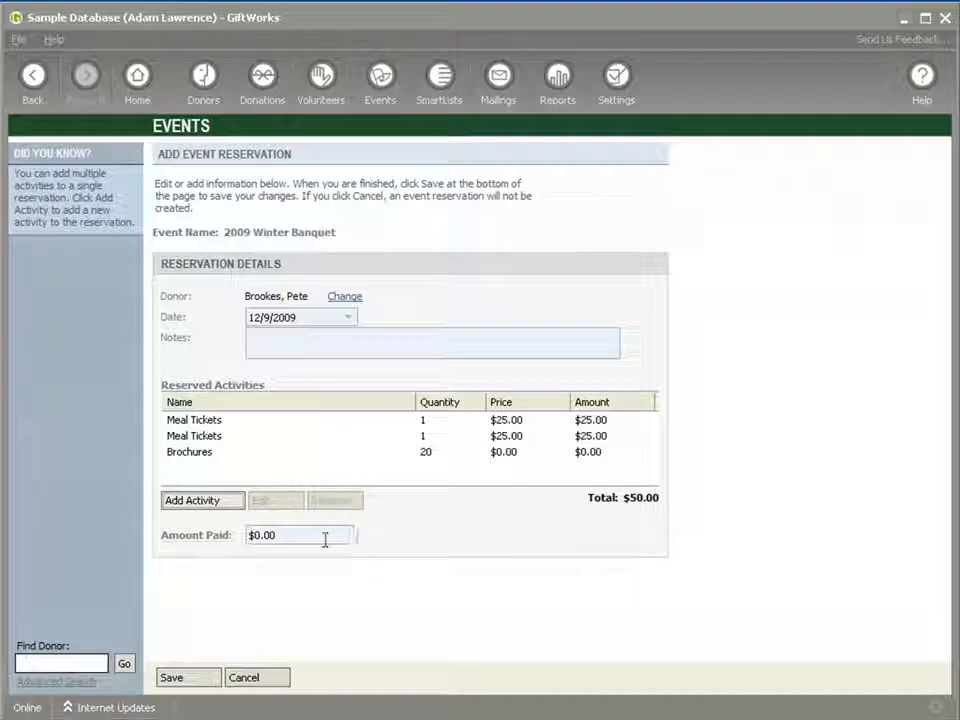
Set the reservation's amount paid to $50, save it and acknowledge the participant status notification
{"action": "left_click_drag", "start_coordinate": [288, 536], "coordinate": [244, 537]}
{"action": "type", "text": "$50"}
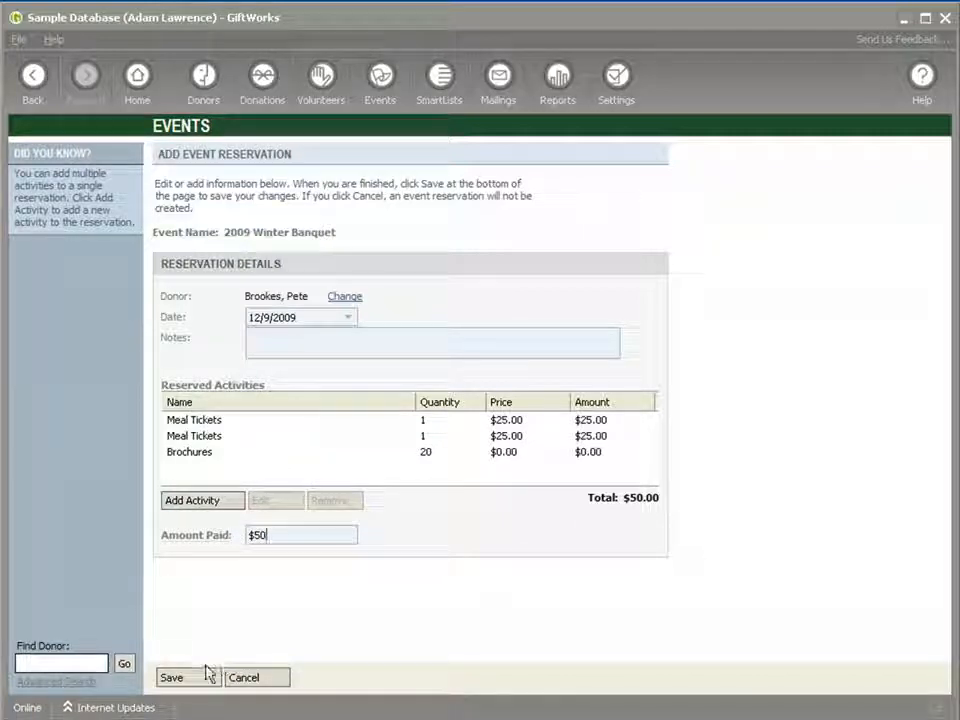
{"action": "left_click", "coordinate": [181, 679]}
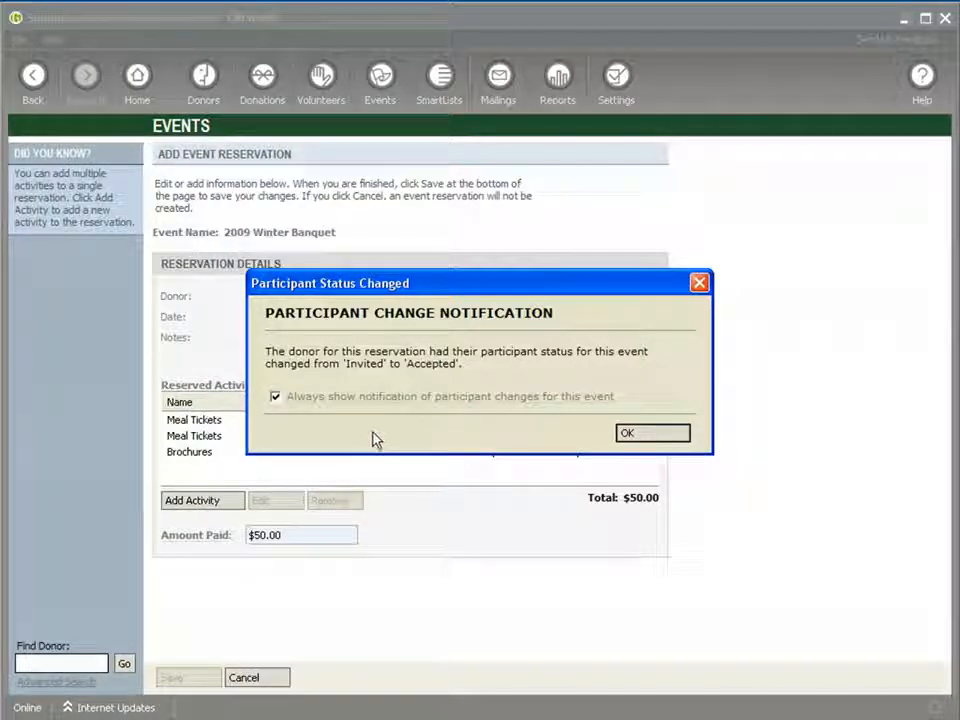
{"action": "left_click", "coordinate": [650, 438]}
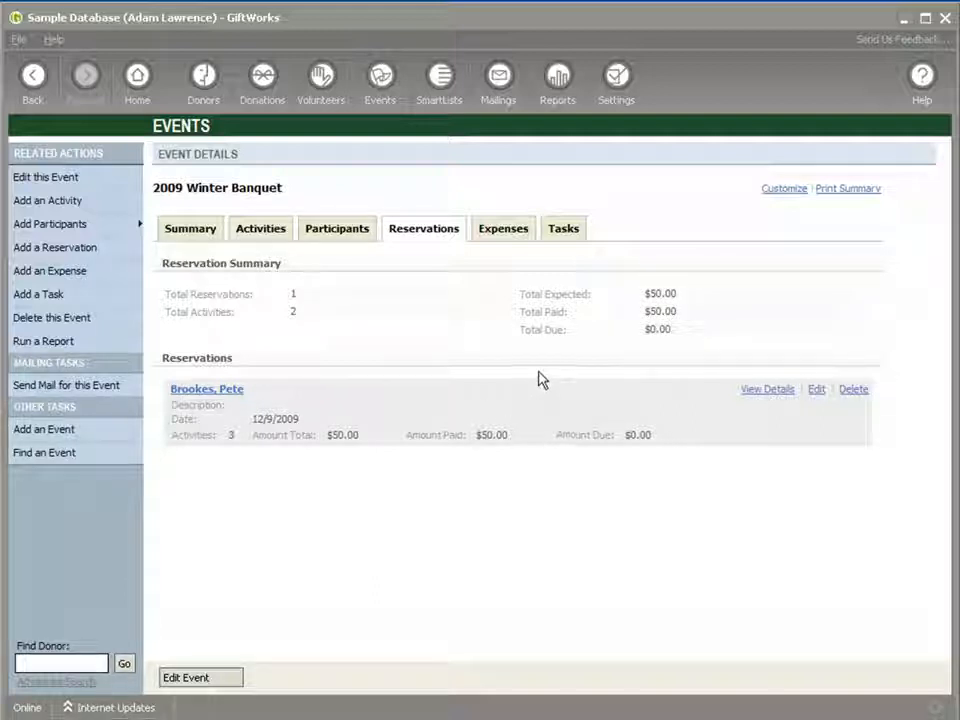
Start a new reservation for the event and search for its donor by first name
{"action": "left_click", "coordinate": [35, 254]}
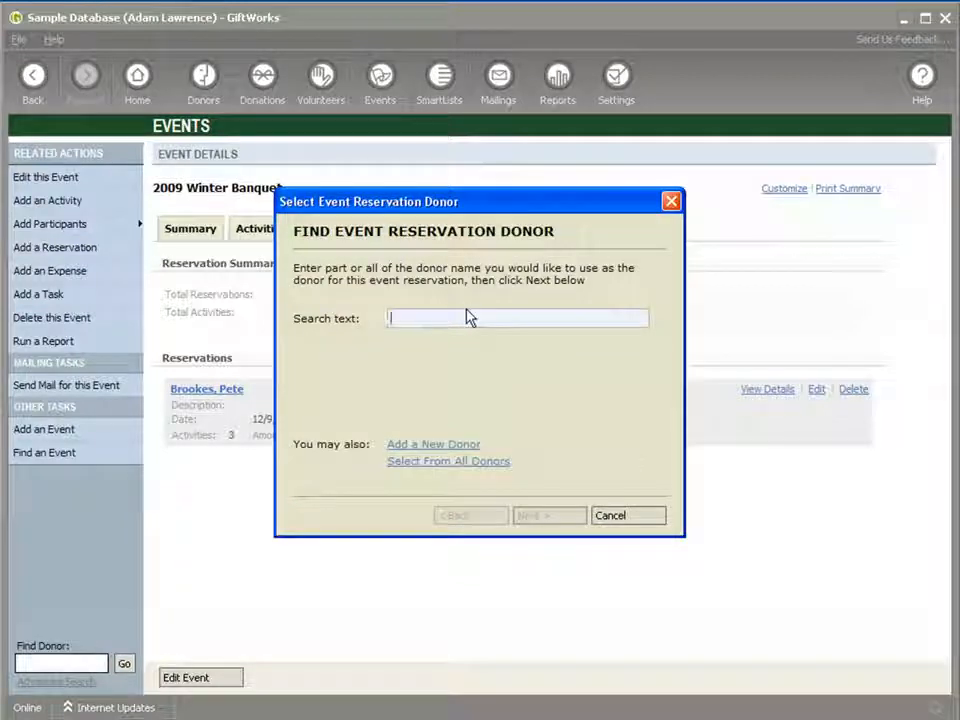
{"action": "type", "text": "Jackie"}
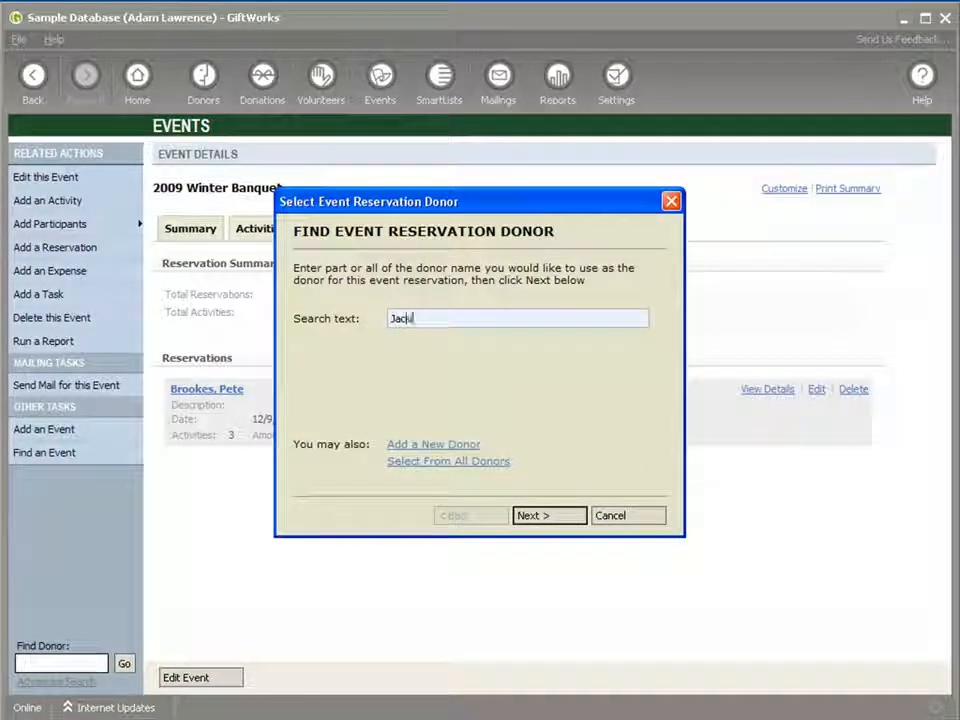
{"action": "left_click", "coordinate": [540, 516]}
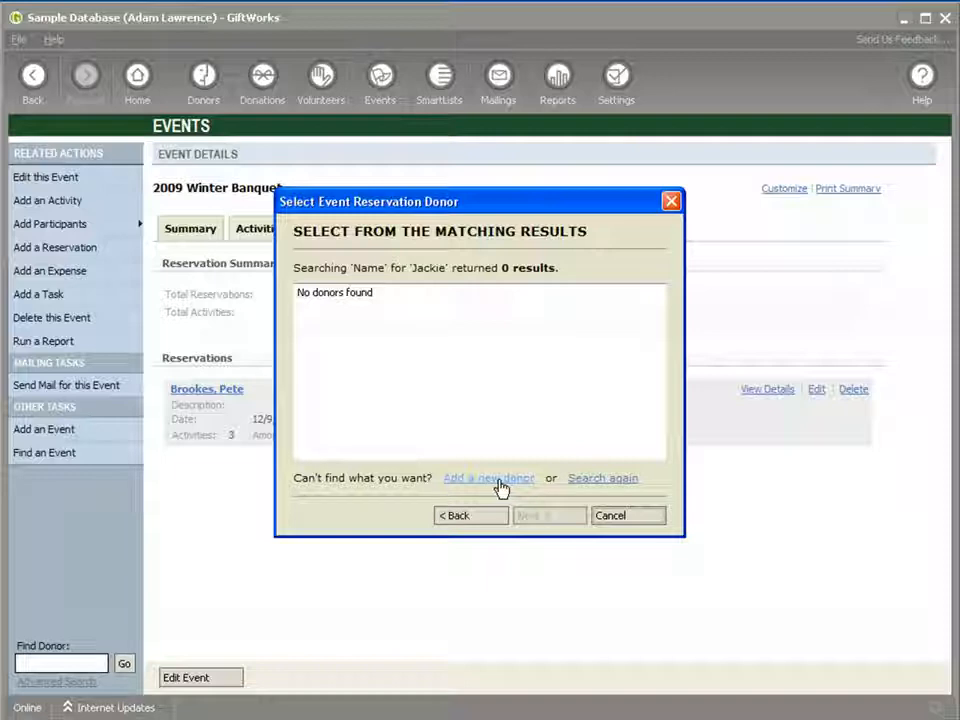
Add a new donor of type Donor with the donor's full name, accepting the default details, and use it for the reservation
{"action": "left_click", "coordinate": [503, 487]}
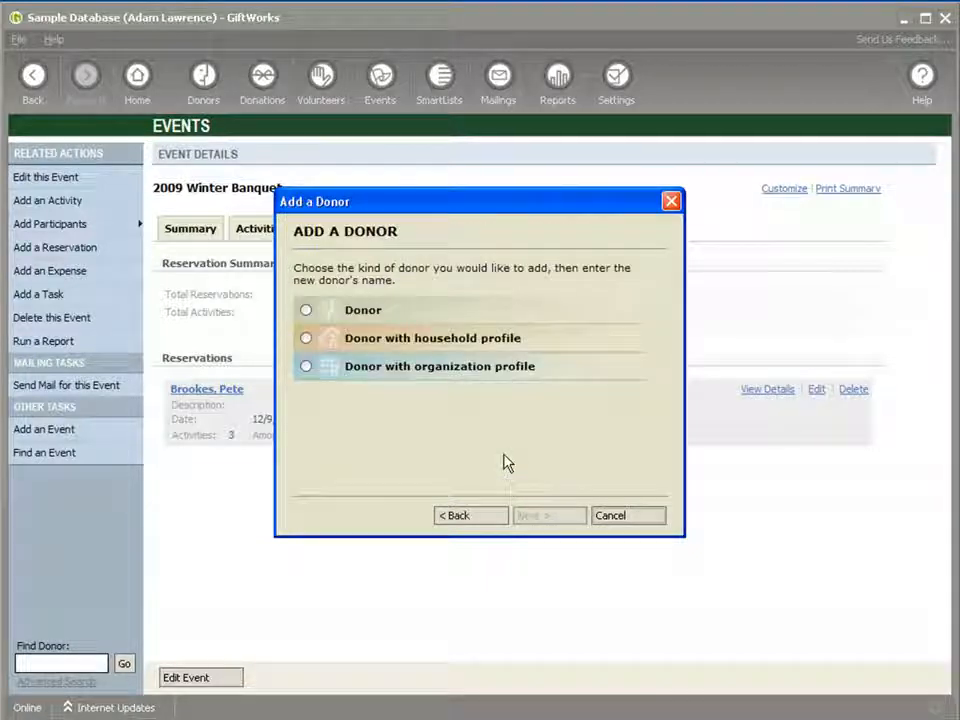
{"action": "left_click", "coordinate": [306, 312]}
{"action": "type", "text": "Jackie"}
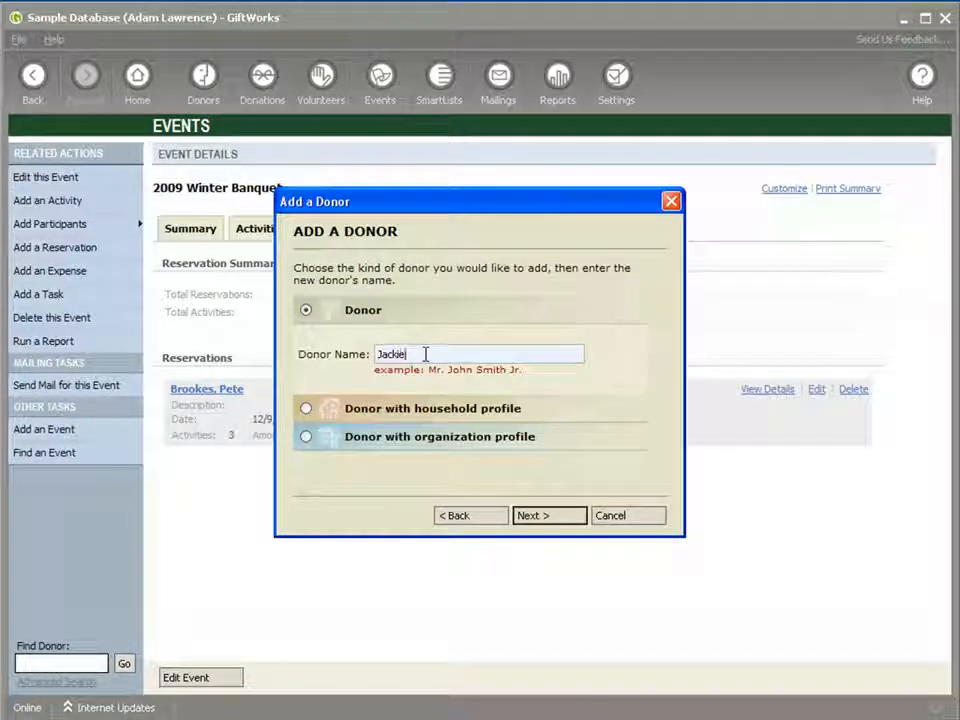
{"action": "type", "text": " Leaman"}
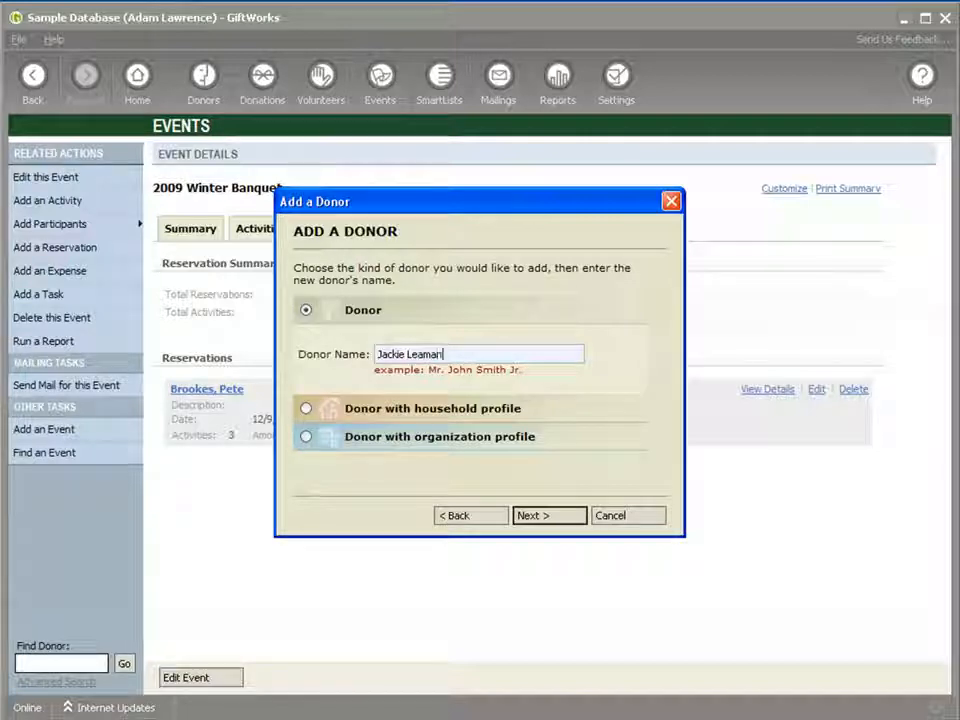
{"action": "left_click", "coordinate": [549, 519]}
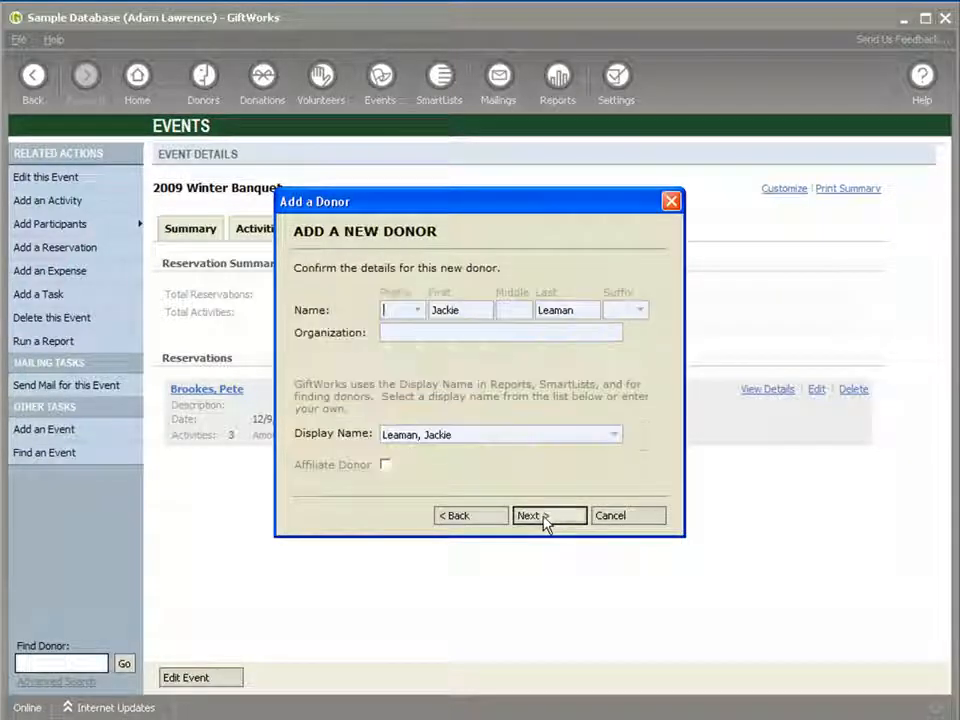
{"action": "left_click", "coordinate": [545, 519]}
{"action": "left_click", "coordinate": [545, 519]}
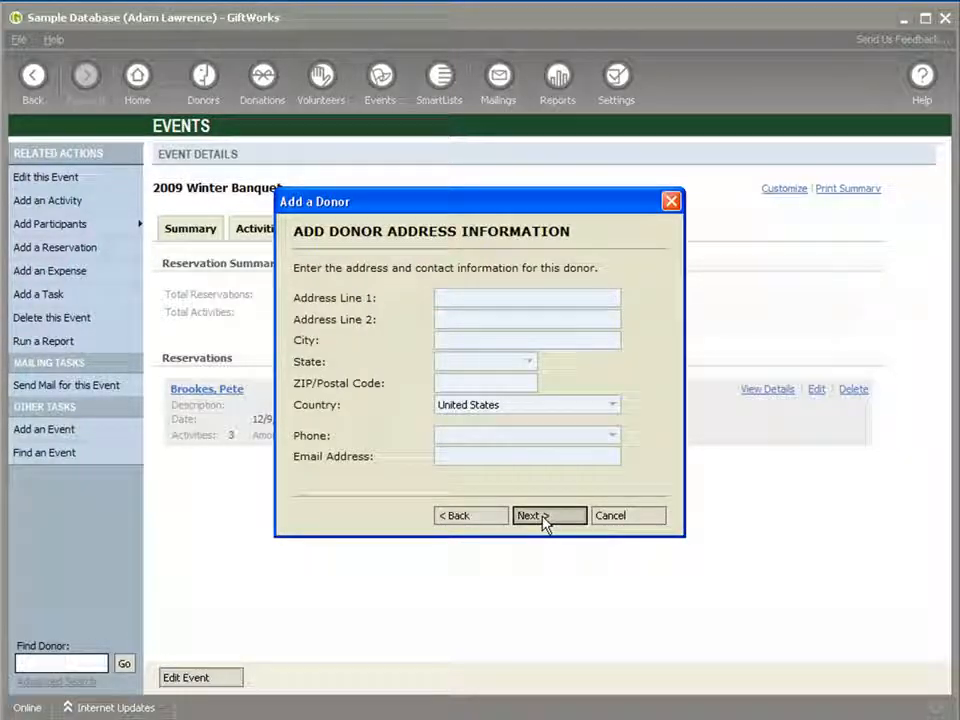
{"action": "left_click", "coordinate": [545, 519]}
{"action": "left_click", "coordinate": [545, 520]}
{"action": "left_click", "coordinate": [545, 520]}
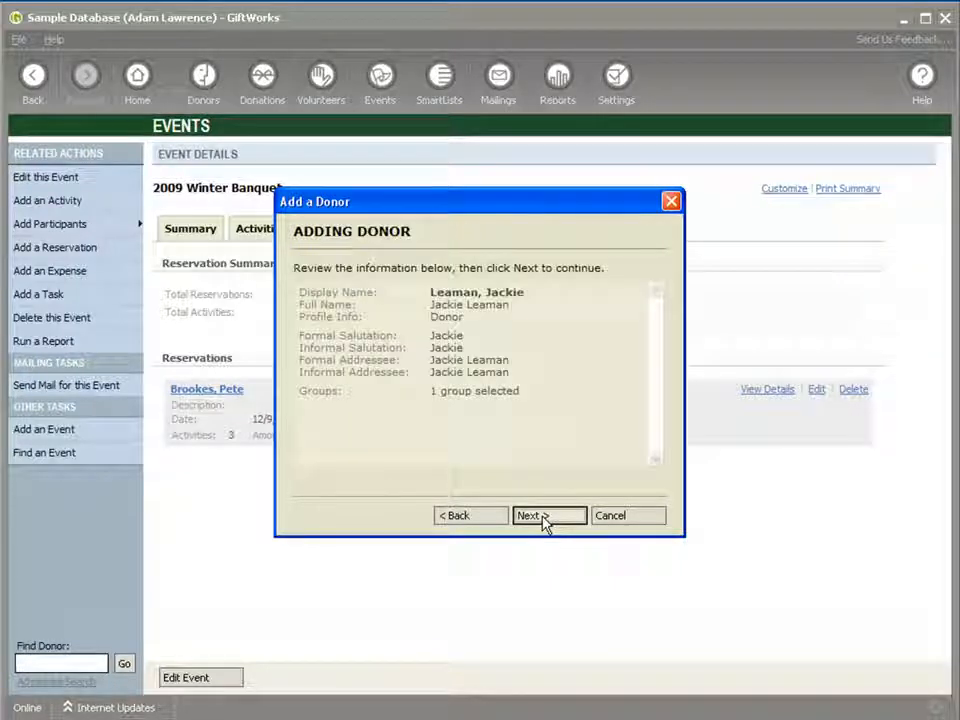
{"action": "left_click", "coordinate": [545, 520]}
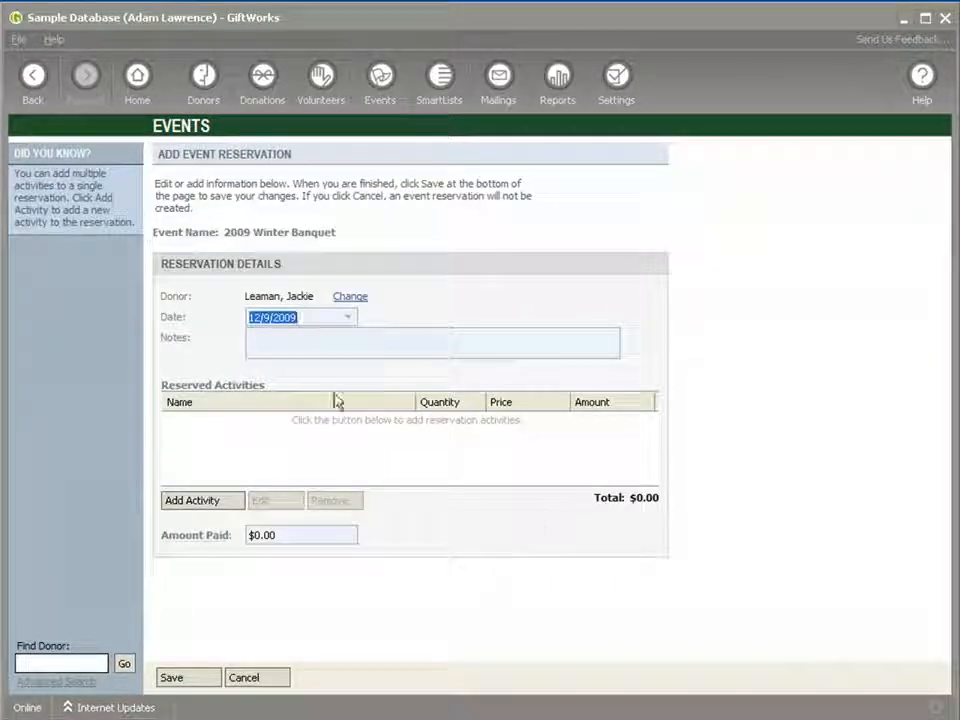
Date the reservation 12/10/2009 and enter a Meal Ticket - Table 1 activity with quantity 8 and an actual price of $20
{"action": "left_click", "coordinate": [347, 317]}
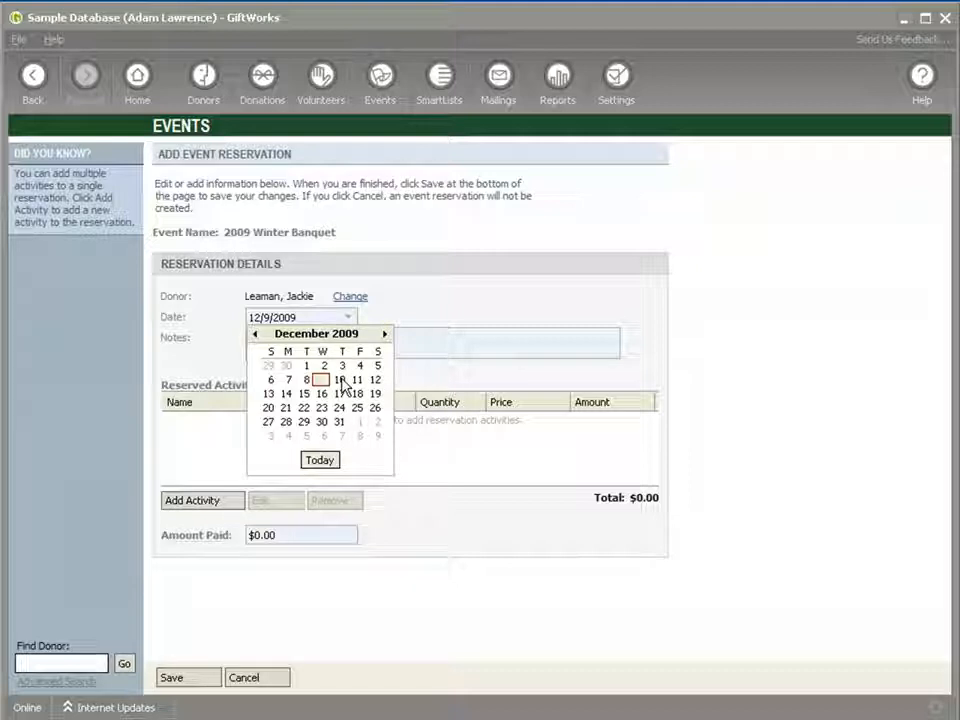
{"action": "left_click", "coordinate": [341, 379]}
{"action": "left_click", "coordinate": [190, 502]}
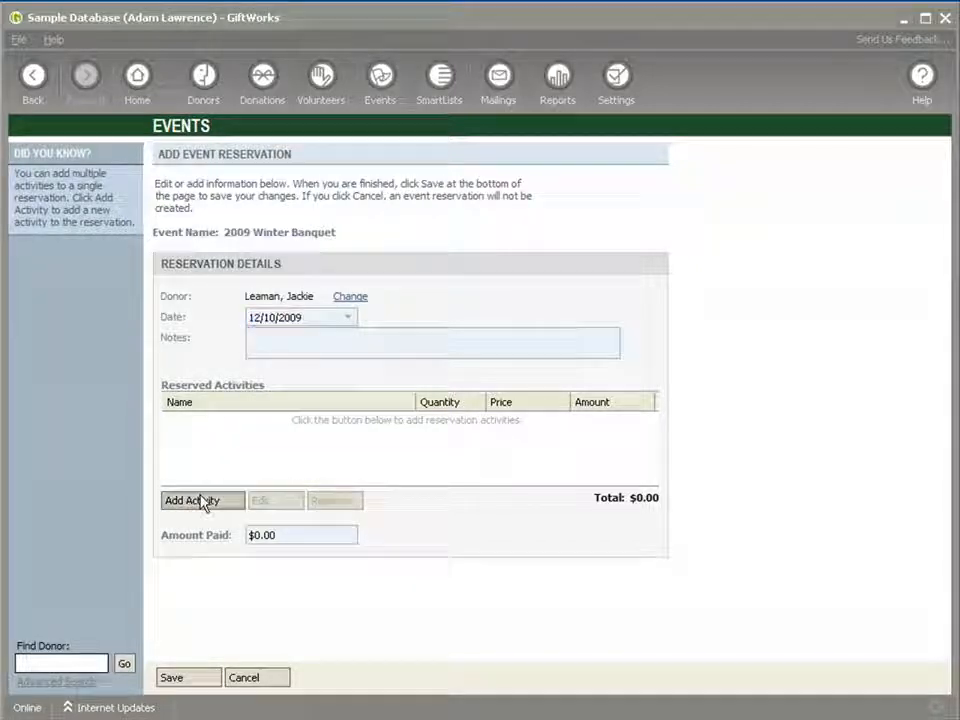
{"action": "left_click", "coordinate": [512, 318]}
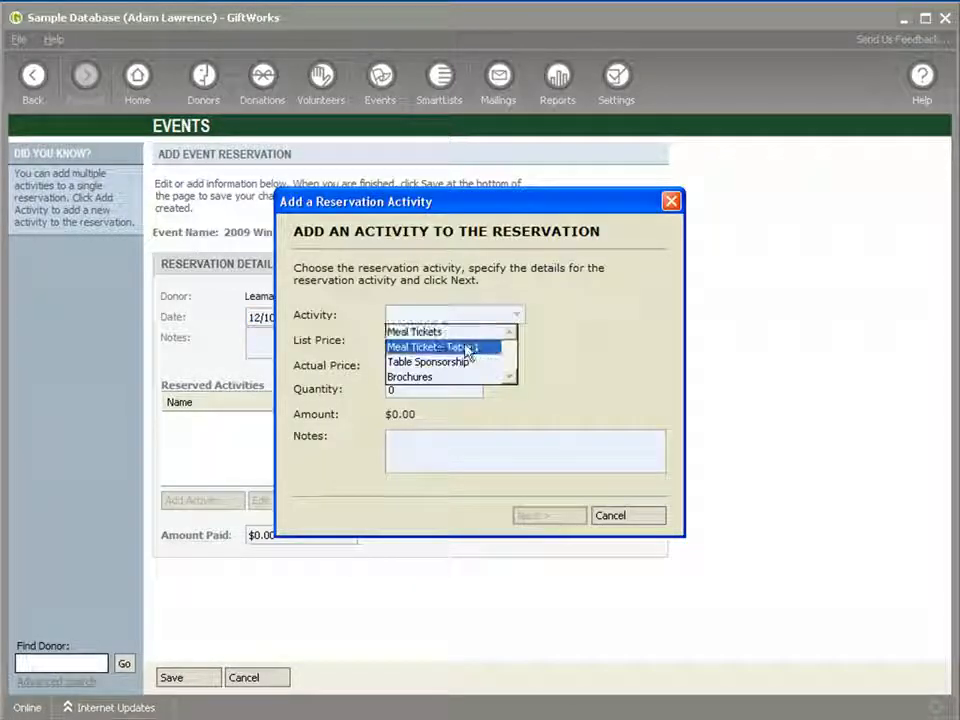
{"action": "left_click", "coordinate": [414, 348]}
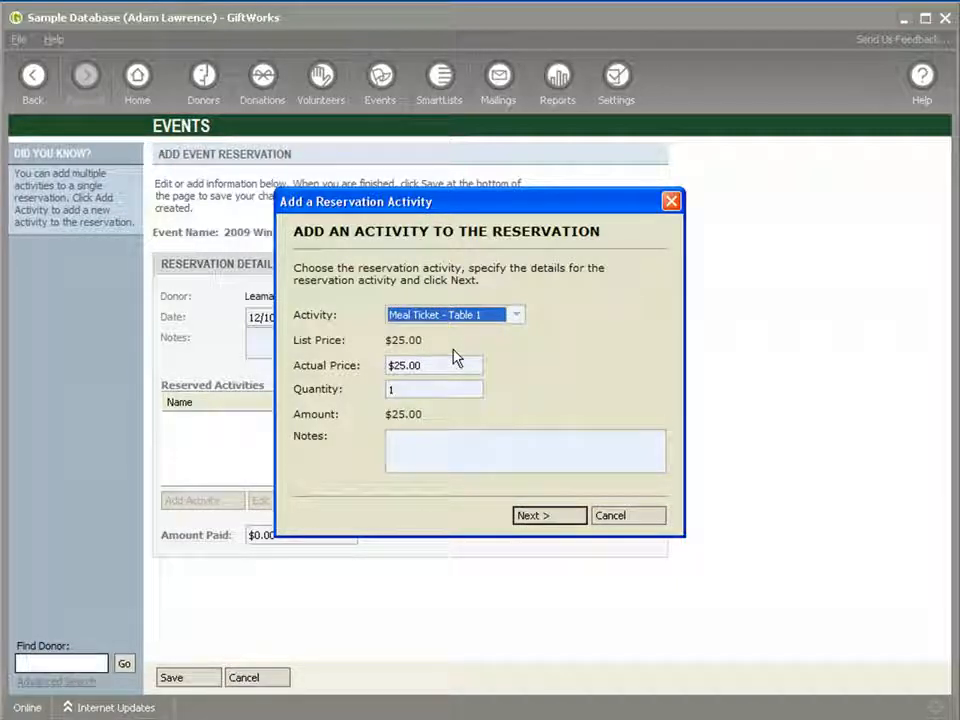
{"action": "double_click", "coordinate": [390, 389]}
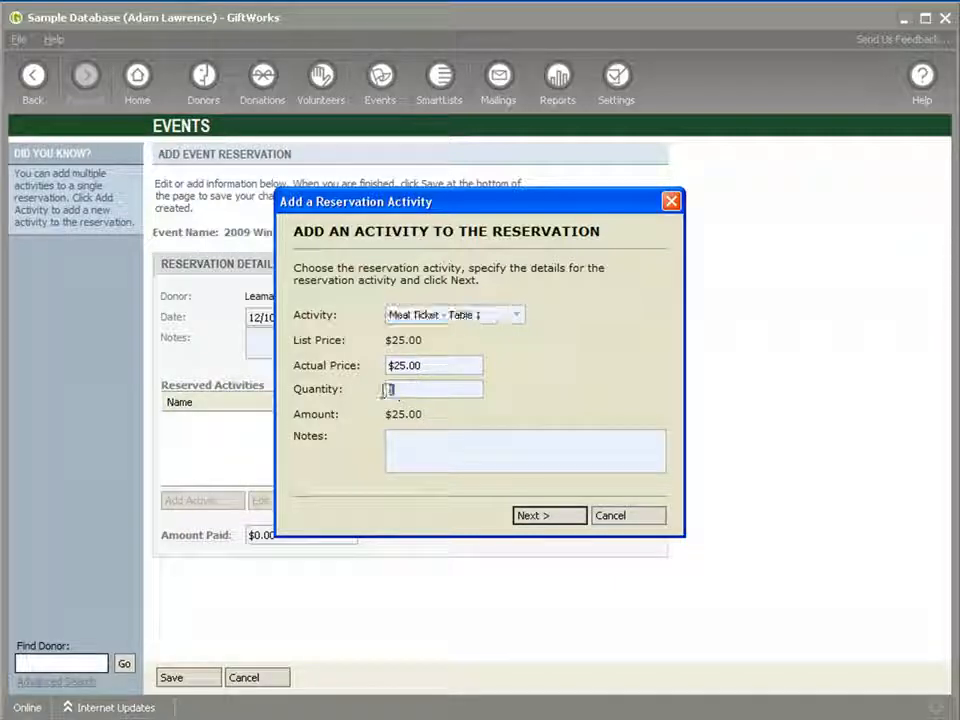
{"action": "type", "text": "8"}
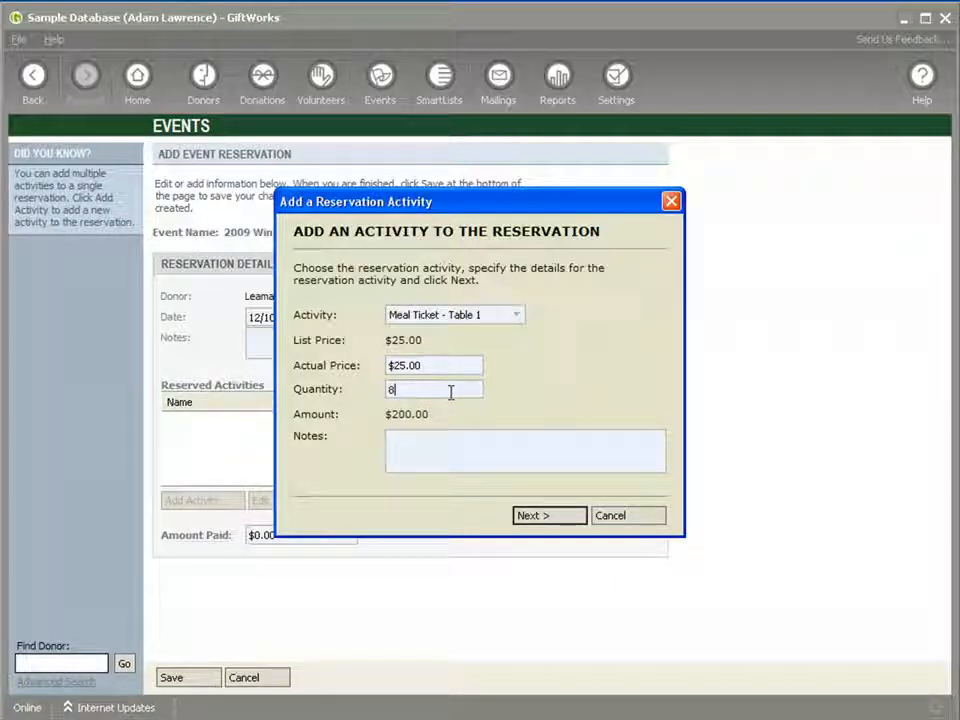
{"action": "left_click_drag", "start_coordinate": [431, 365], "coordinate": [388, 366]}
{"action": "type", "text": "$20"}
{"action": "left_click", "coordinate": [531, 518]}
Finish the activity with meal choice Chicken, then save the reservation and acknowledge the participant notification
{"action": "left_click", "coordinate": [603, 314]}
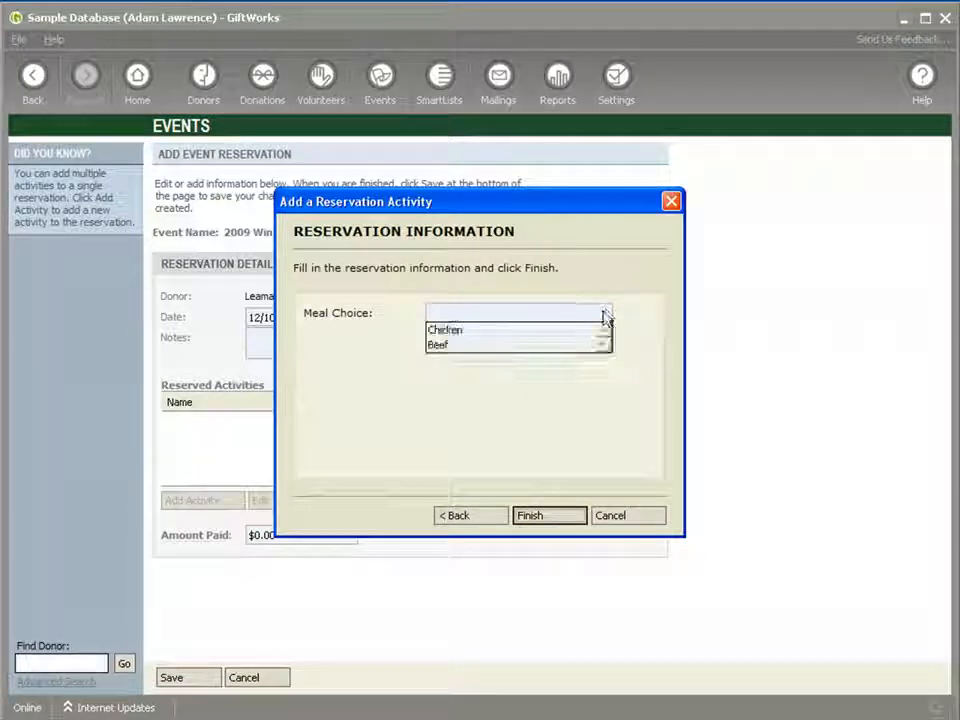
{"action": "left_click", "coordinate": [547, 331]}
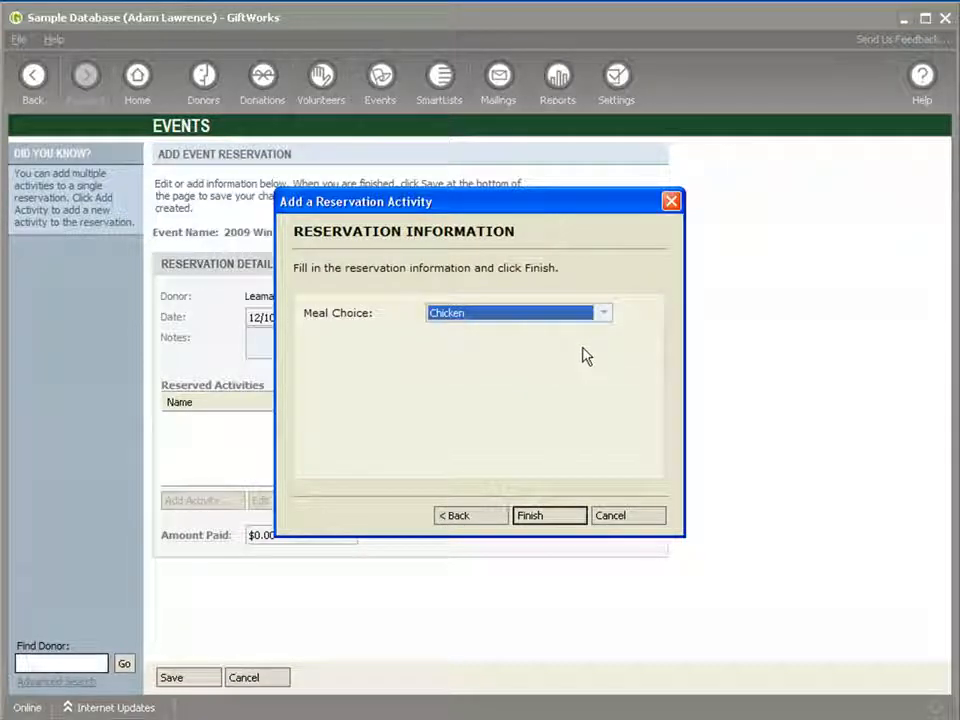
{"action": "left_click", "coordinate": [529, 517]}
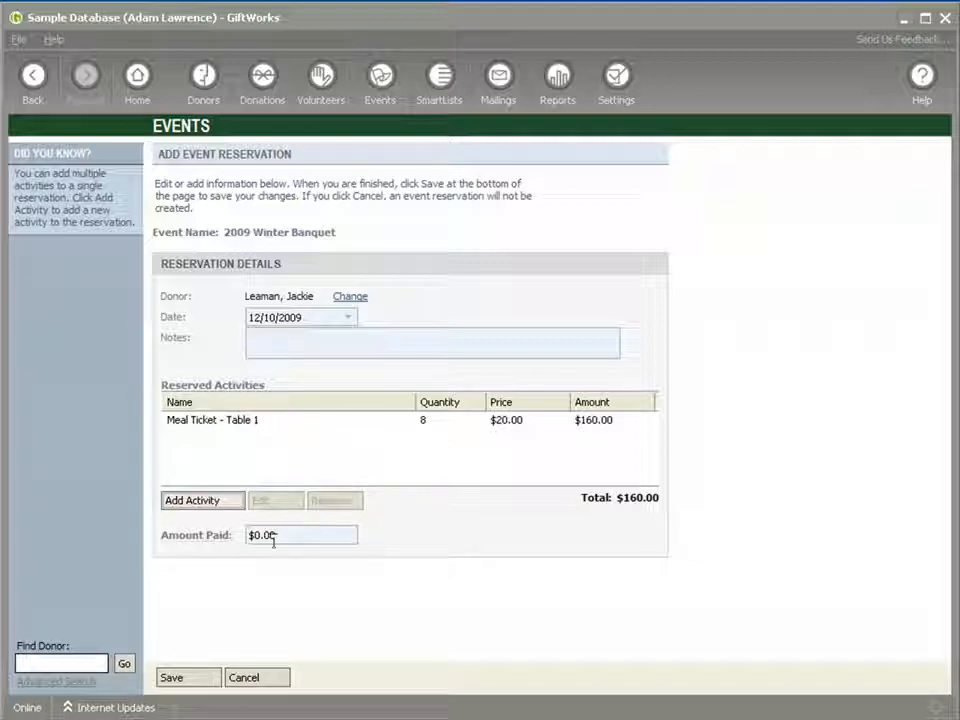
{"action": "left_click", "coordinate": [189, 681]}
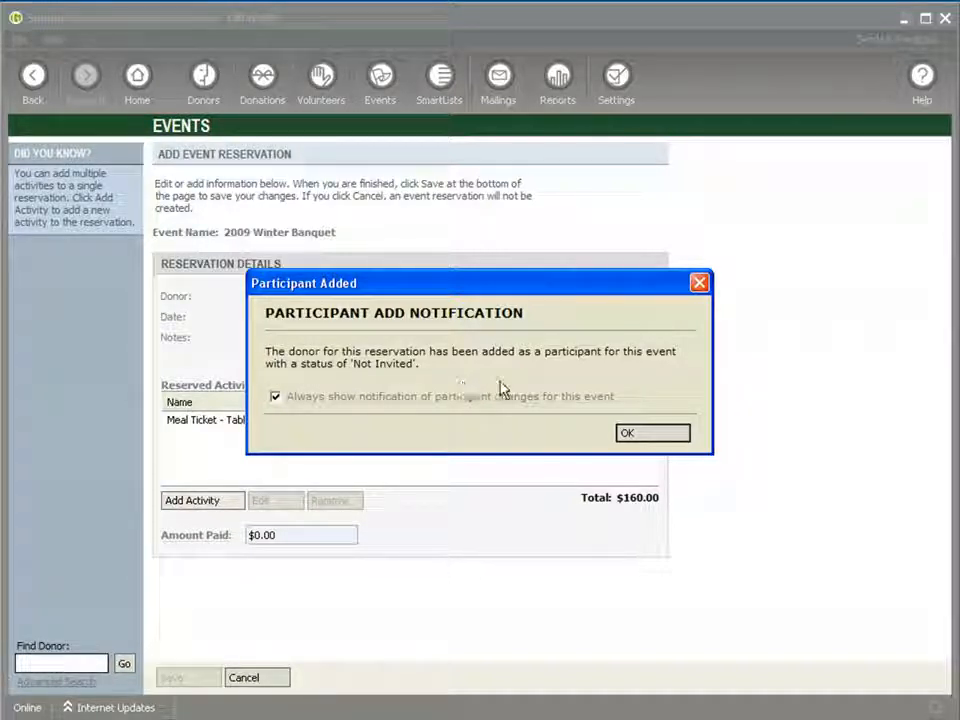
{"action": "left_click", "coordinate": [637, 436]}
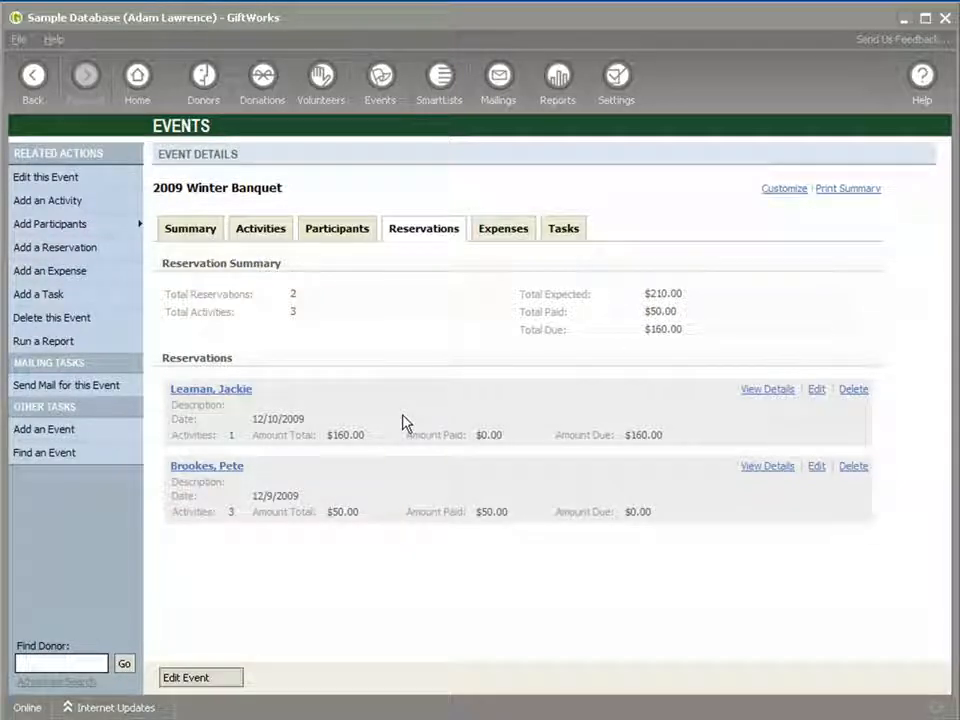
Start another reservation for an existing donor found by last name and open a new activity for it
{"action": "left_click", "coordinate": [62, 248]}
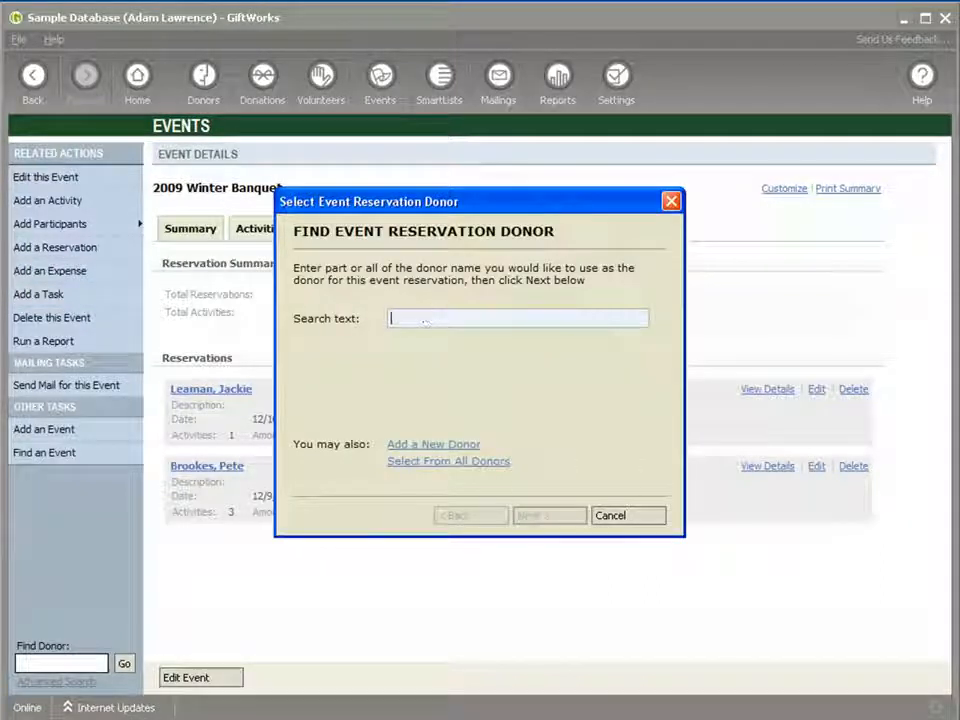
{"action": "type", "text": "aliota"}
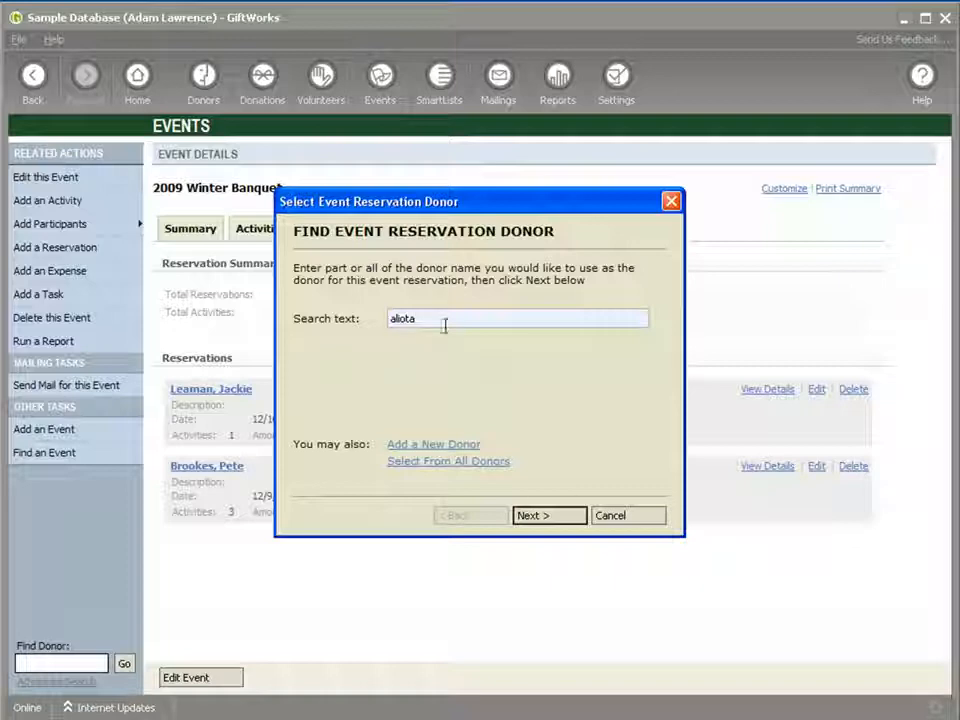
{"action": "left_click", "coordinate": [548, 517]}
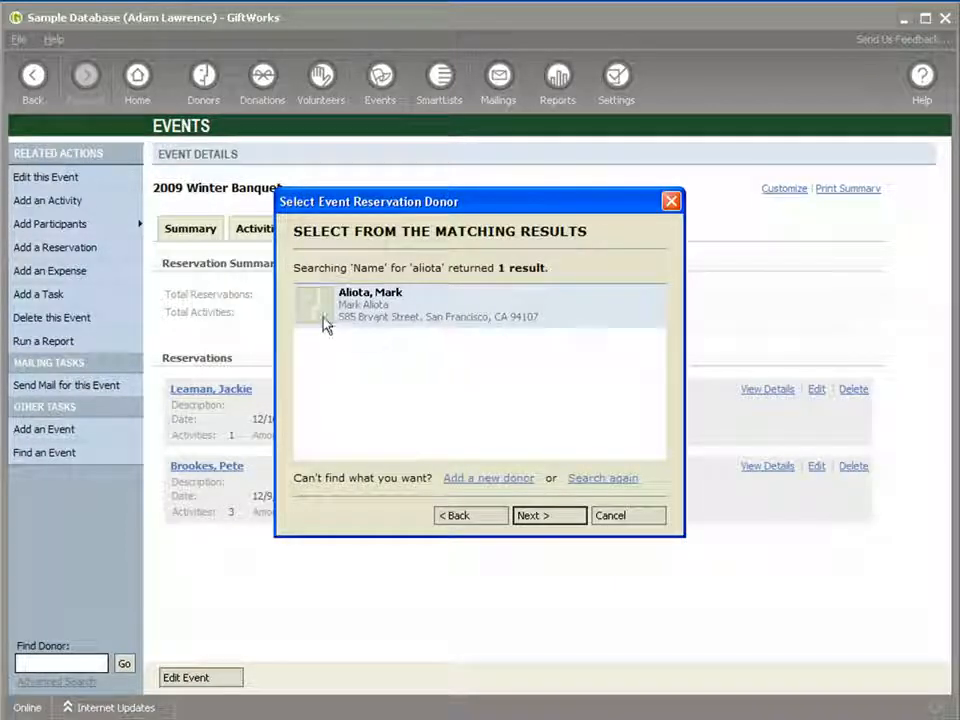
{"action": "double_click", "coordinate": [341, 317]}
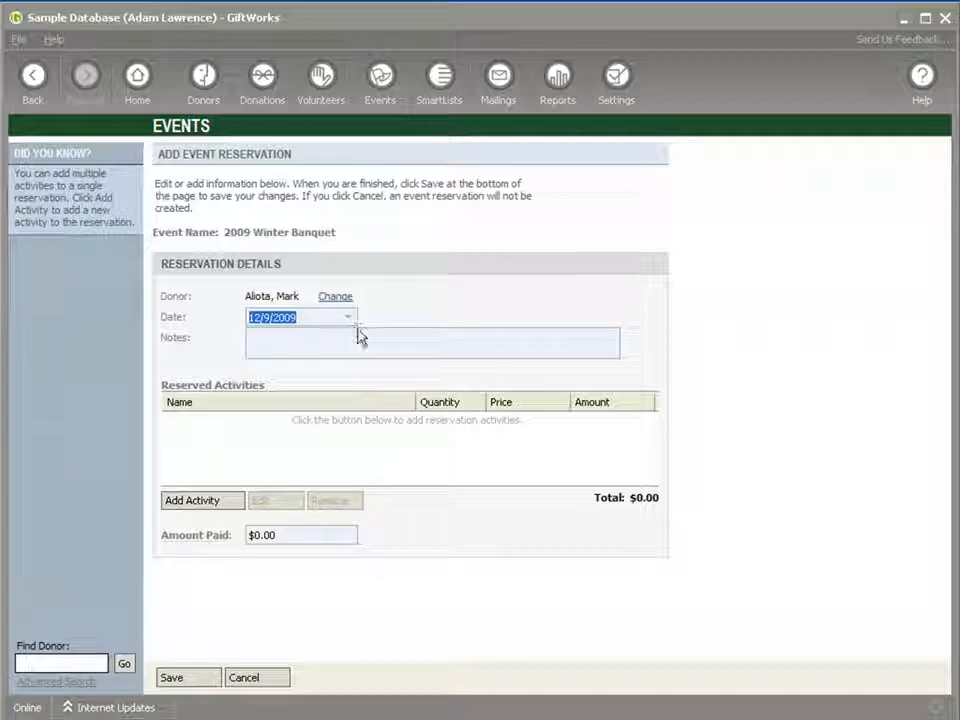
{"action": "left_click", "coordinate": [206, 505]}
Try to reserve a Meal Ticket - Table 1 activity for this donor
{"action": "left_click", "coordinate": [516, 315]}
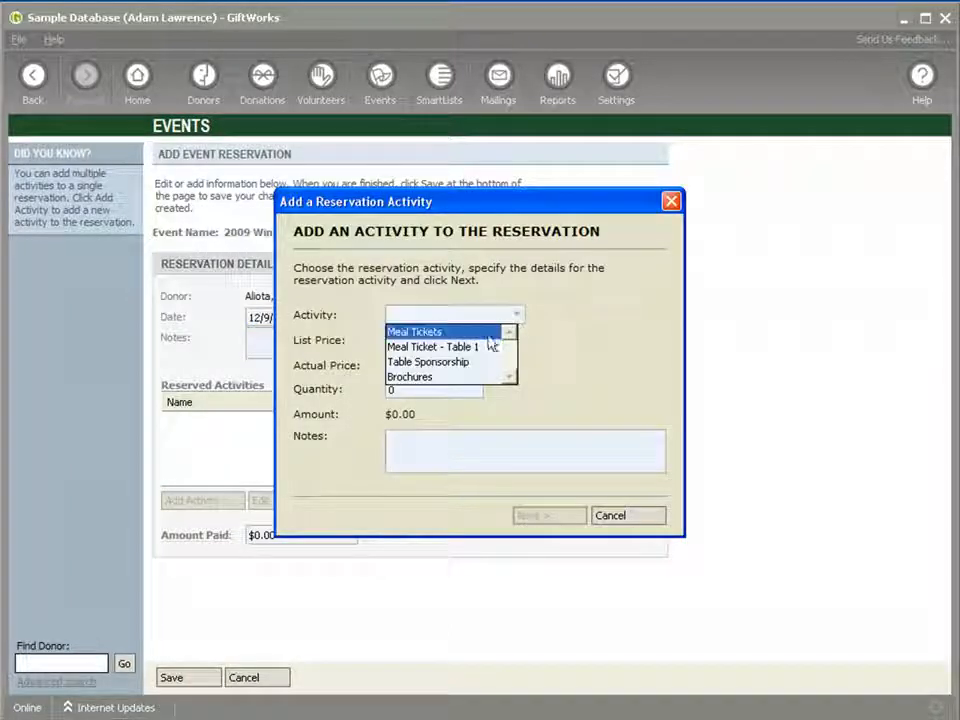
{"action": "left_click", "coordinate": [479, 350]}
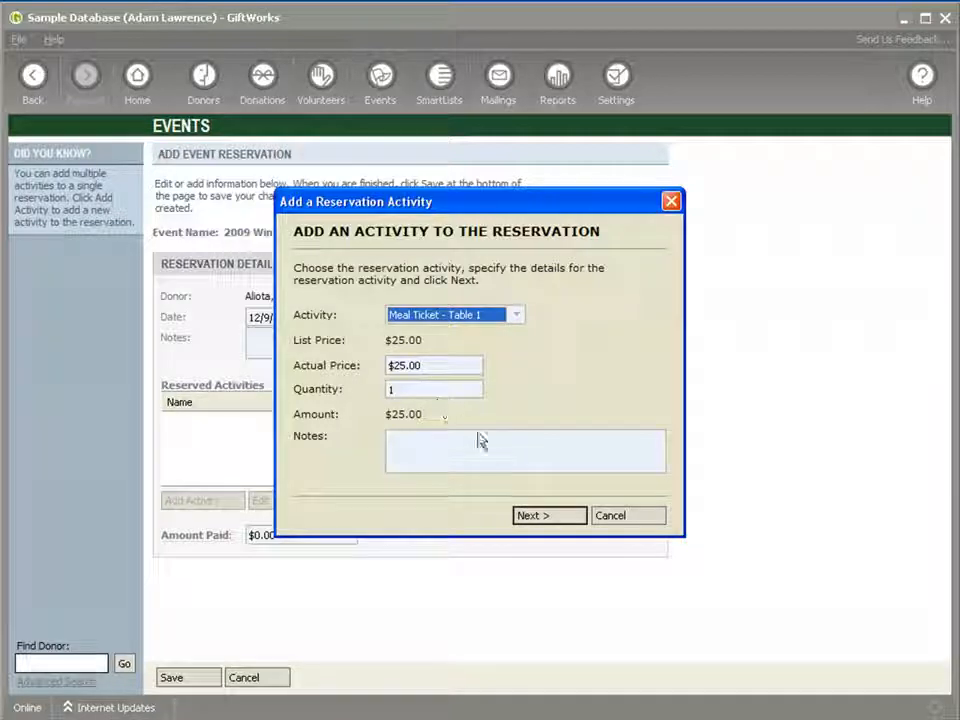
{"action": "left_click", "coordinate": [540, 517]}
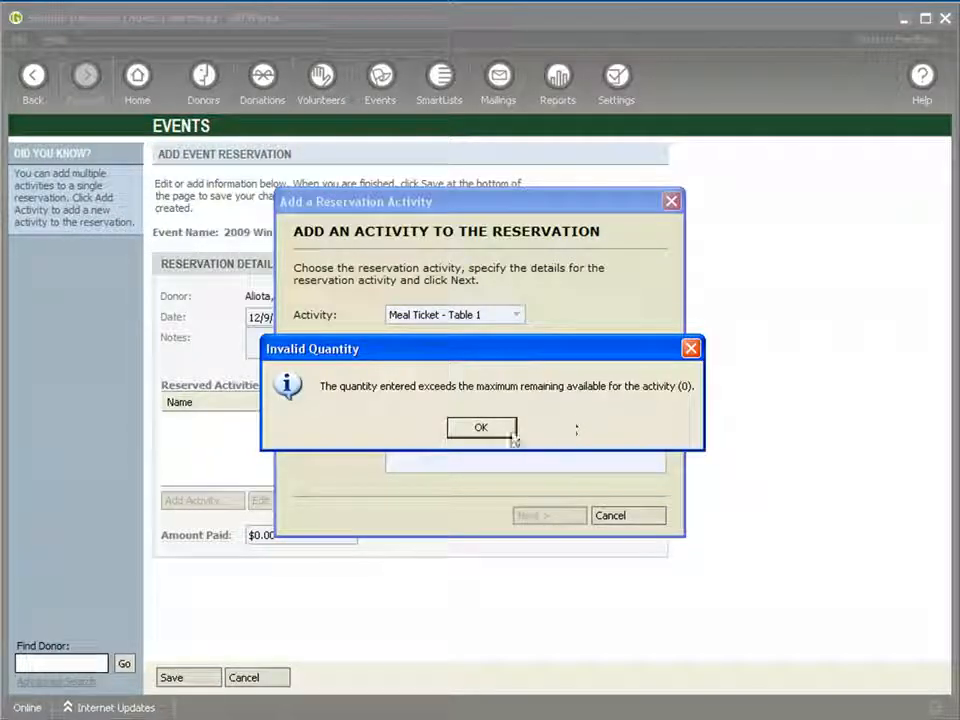
{"action": "left_click", "coordinate": [474, 436]}
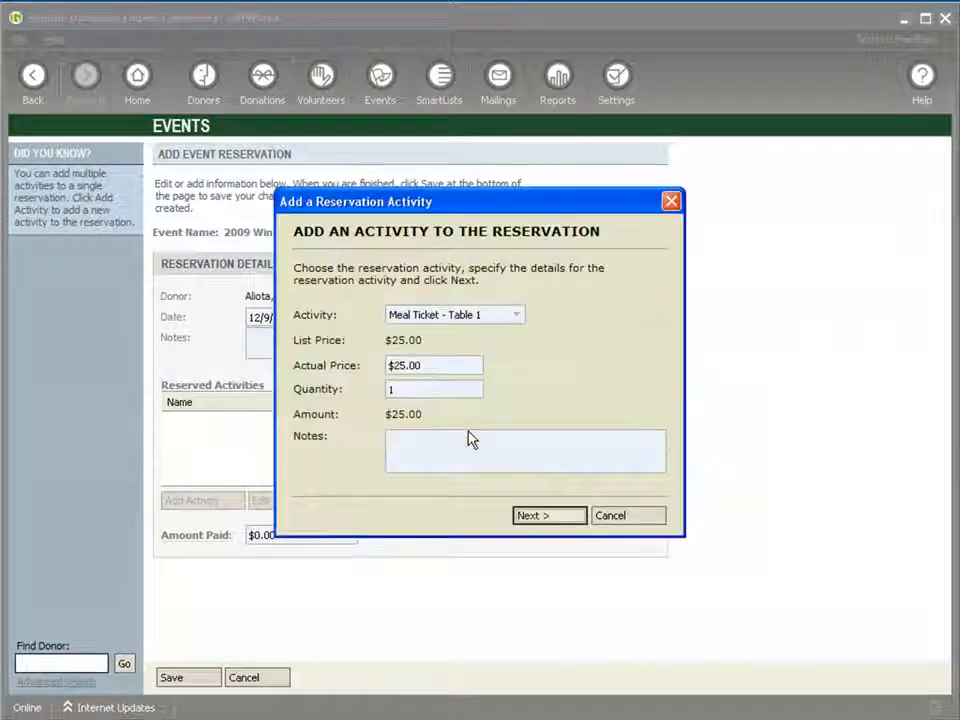
Add a Meal Tickets activity with meal choice Beef, ticket number 003 and Table 3 to the reservation
{"action": "left_click", "coordinate": [518, 316]}
{"action": "left_click", "coordinate": [476, 332]}
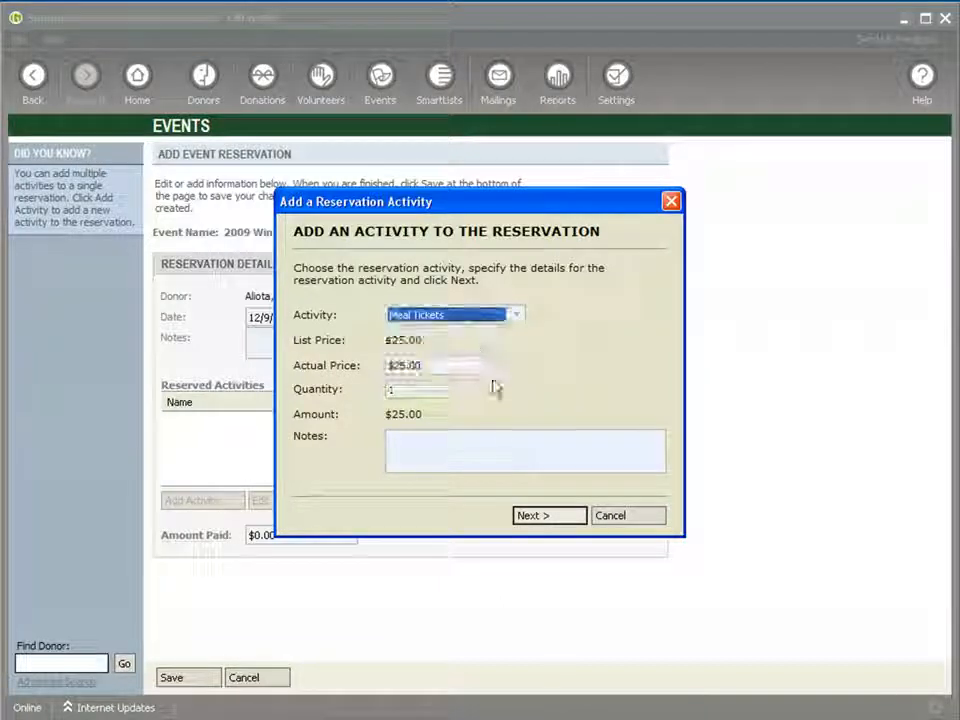
{"action": "left_click", "coordinate": [546, 516]}
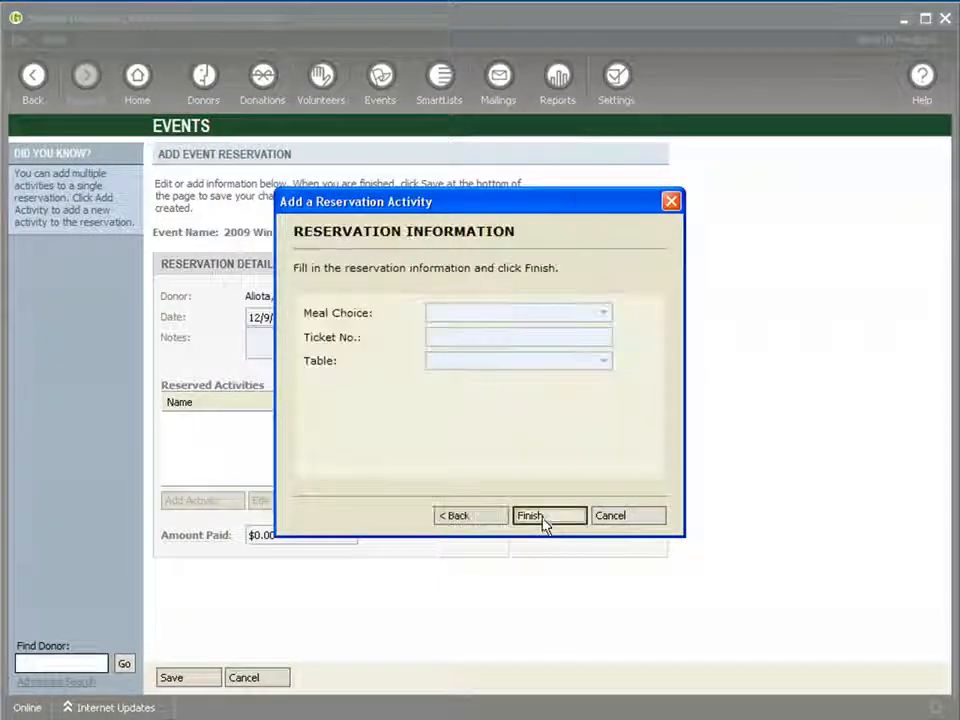
{"action": "left_click", "coordinate": [578, 314]}
{"action": "left_click", "coordinate": [510, 345]}
{"action": "left_click", "coordinate": [503, 339]}
{"action": "type", "text": "003"}
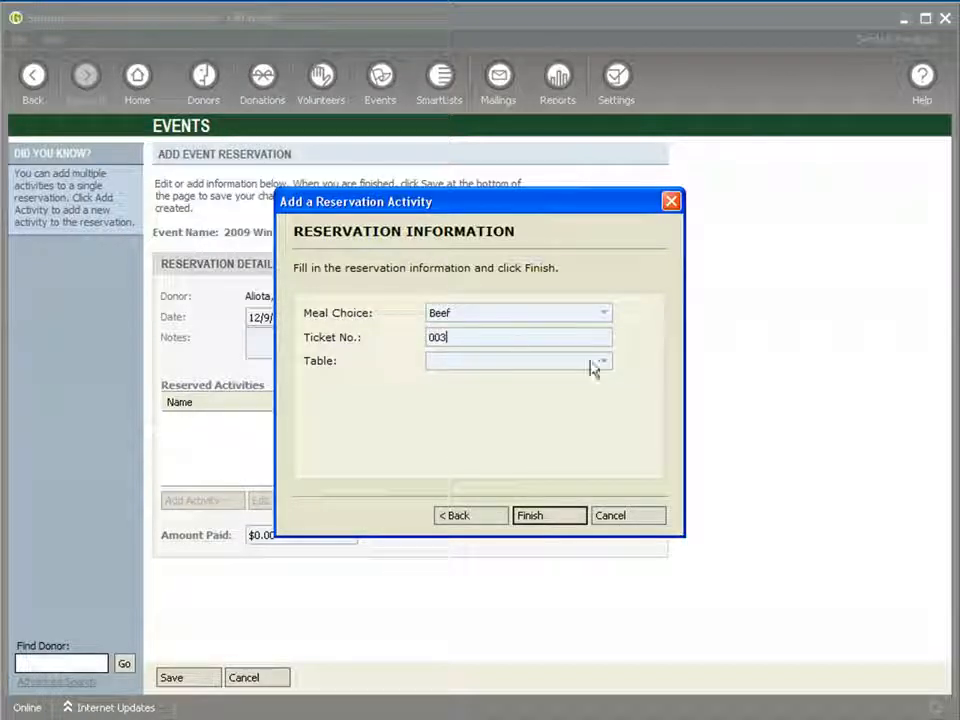
{"action": "left_click", "coordinate": [591, 363]}
{"action": "left_click", "coordinate": [534, 407]}
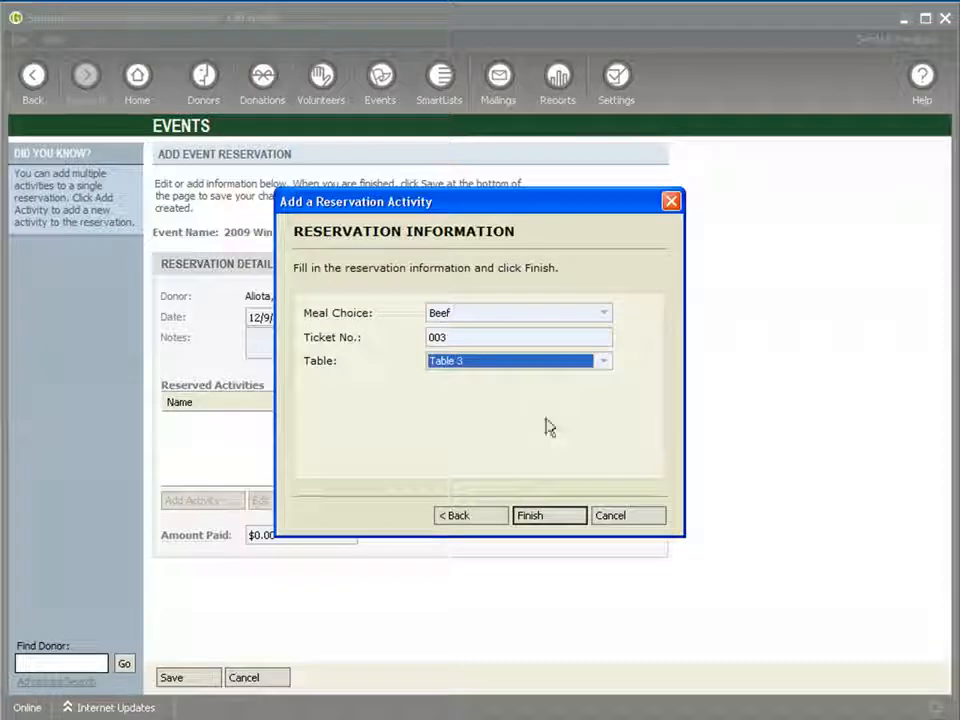
{"action": "left_click", "coordinate": [549, 517]}
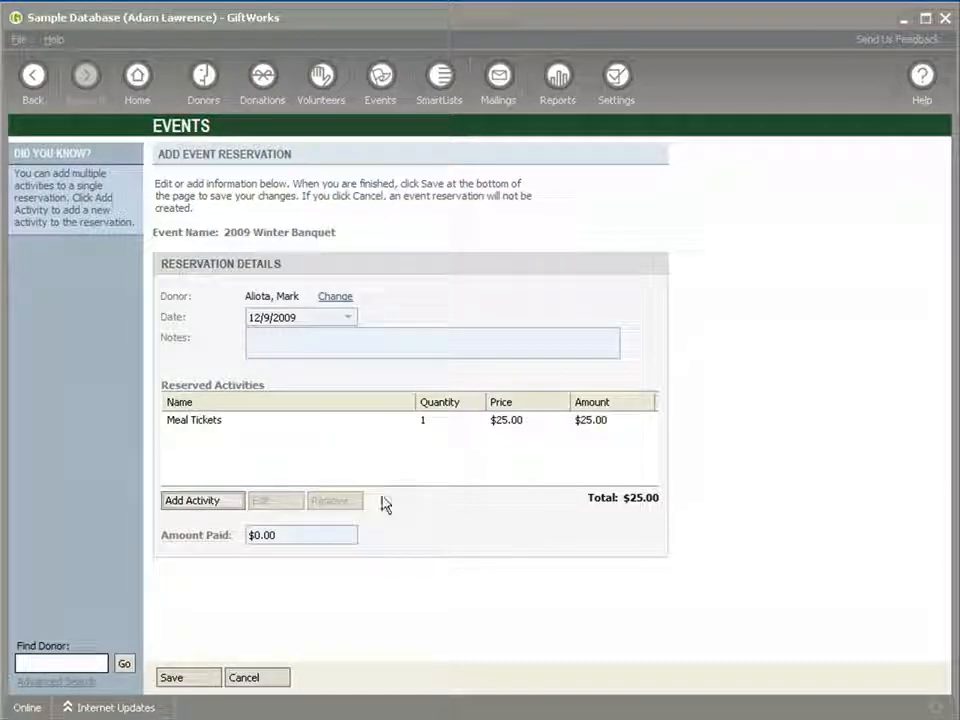
Add a Table Sponsorship activity with the nameplate Aliota Consulting to the reservation
{"action": "left_click", "coordinate": [190, 500]}
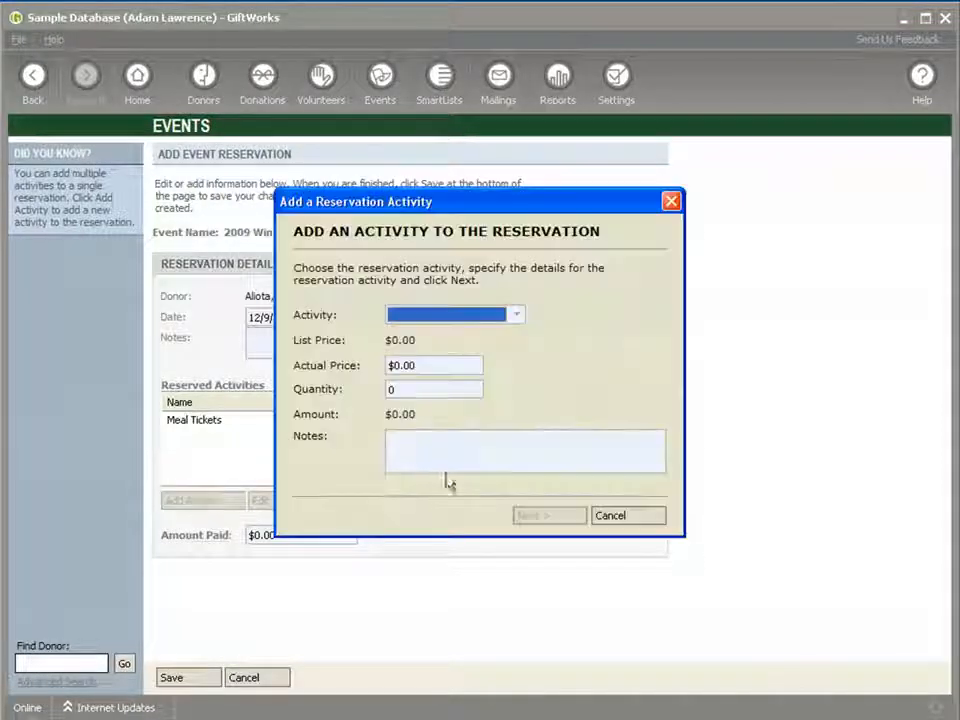
{"action": "left_click", "coordinate": [515, 315]}
{"action": "left_click", "coordinate": [463, 363]}
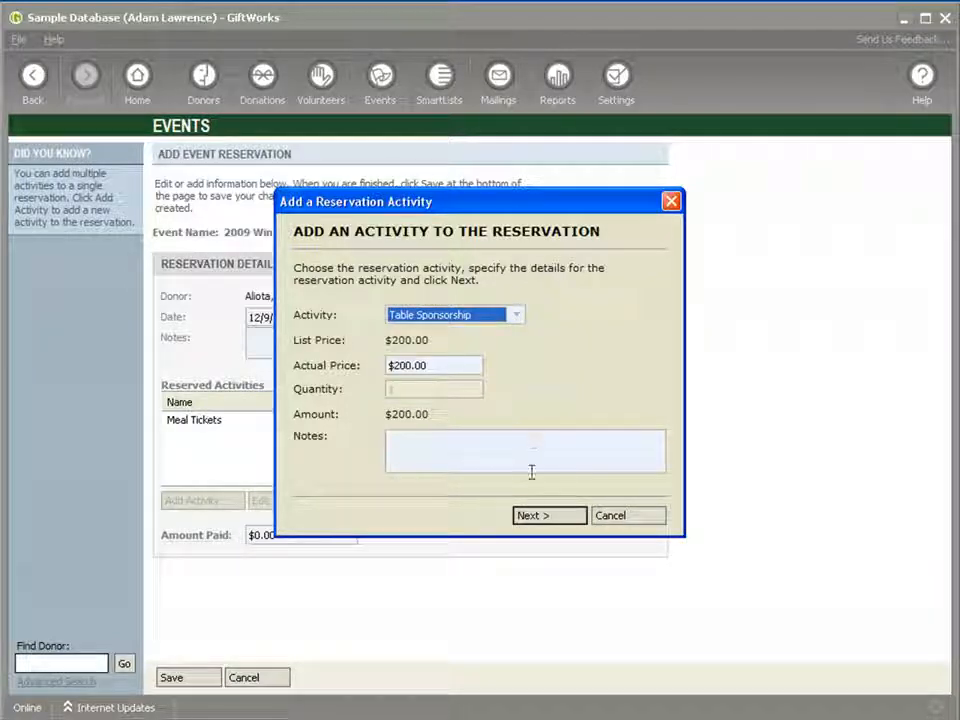
{"action": "left_click", "coordinate": [530, 517]}
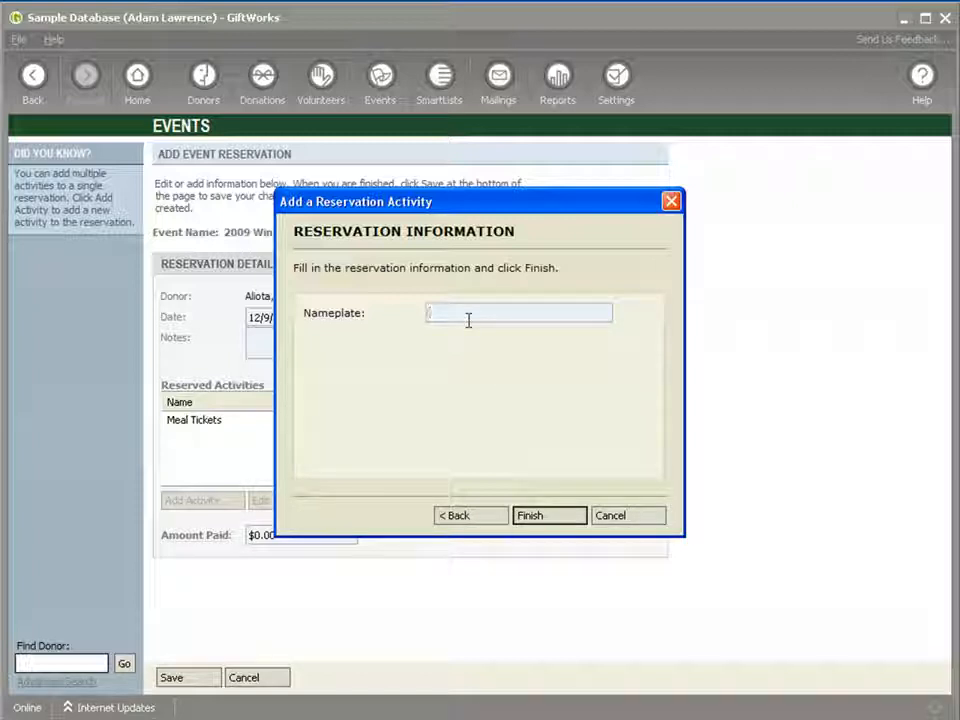
{"action": "type", "text": "Al"}
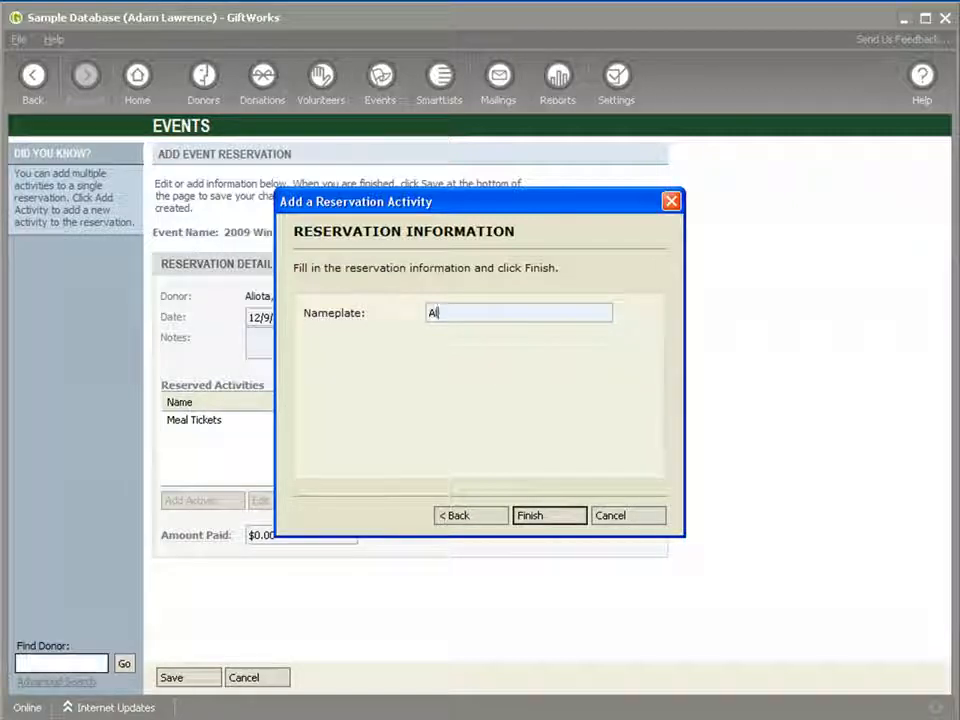
{"action": "type", "text": "iota Consulting"}
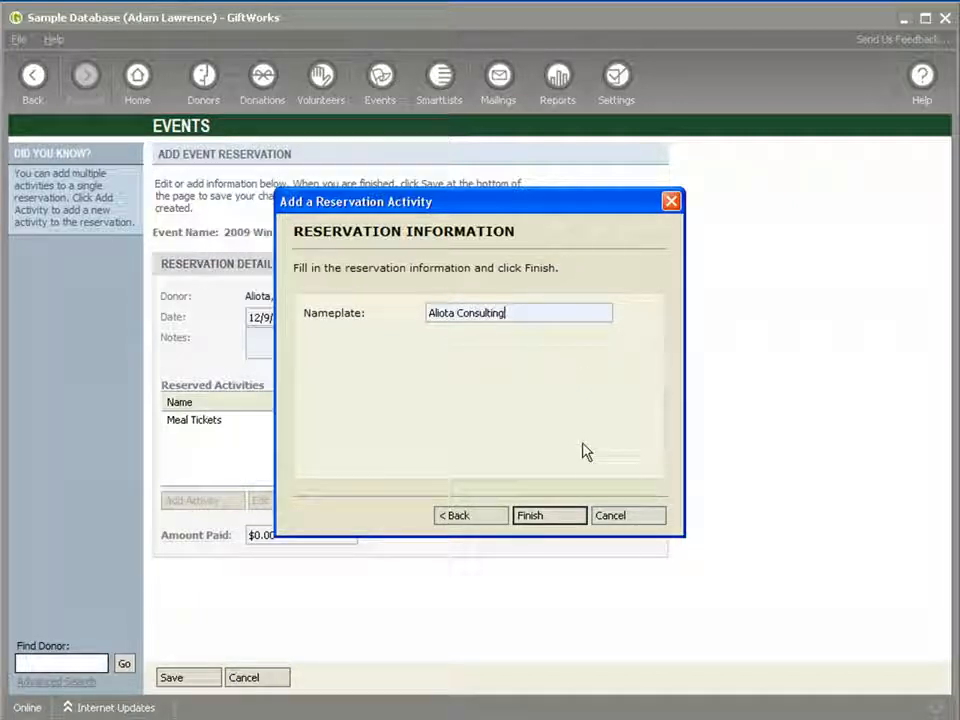
{"action": "left_click", "coordinate": [549, 516]}
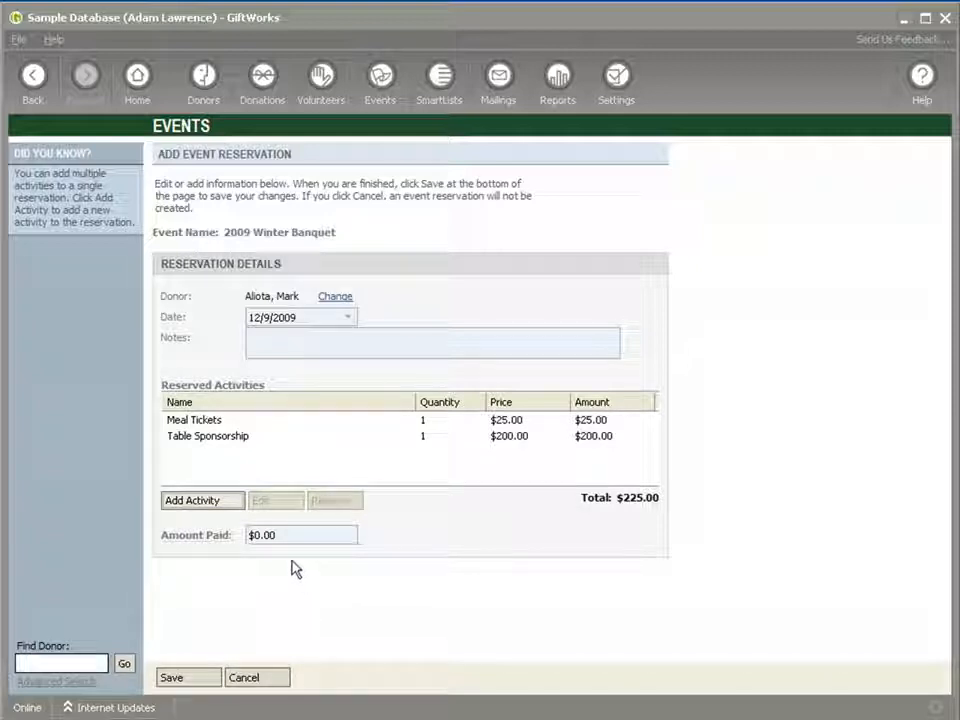
Record an amount paid of $225, save the reservation and acknowledge the participant status notification
{"action": "left_click", "coordinate": [252, 535]}
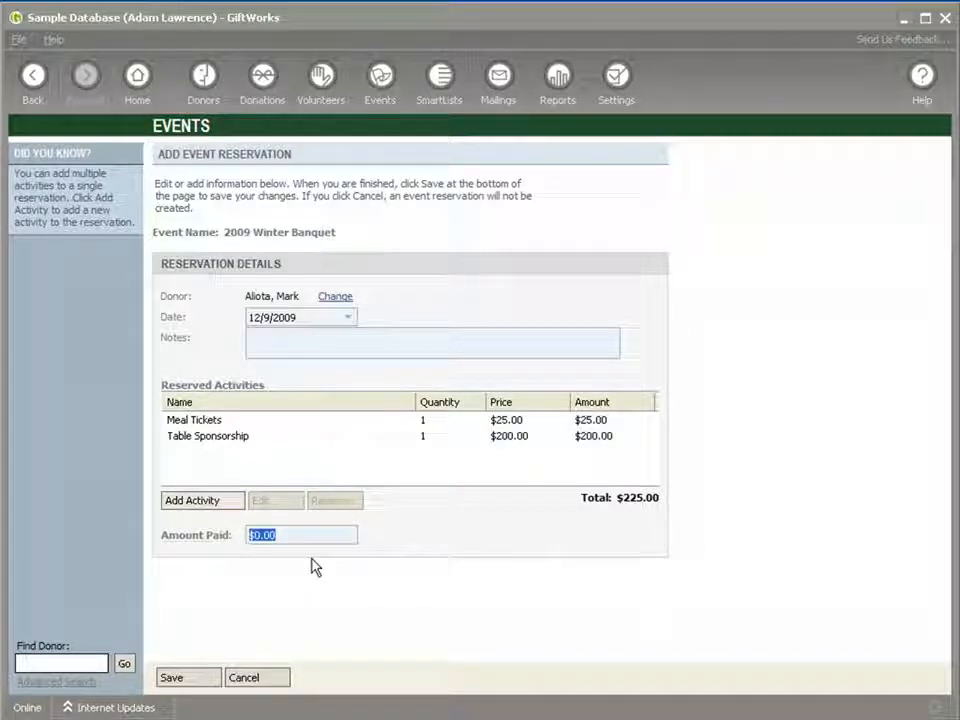
{"action": "type", "text": "$225"}
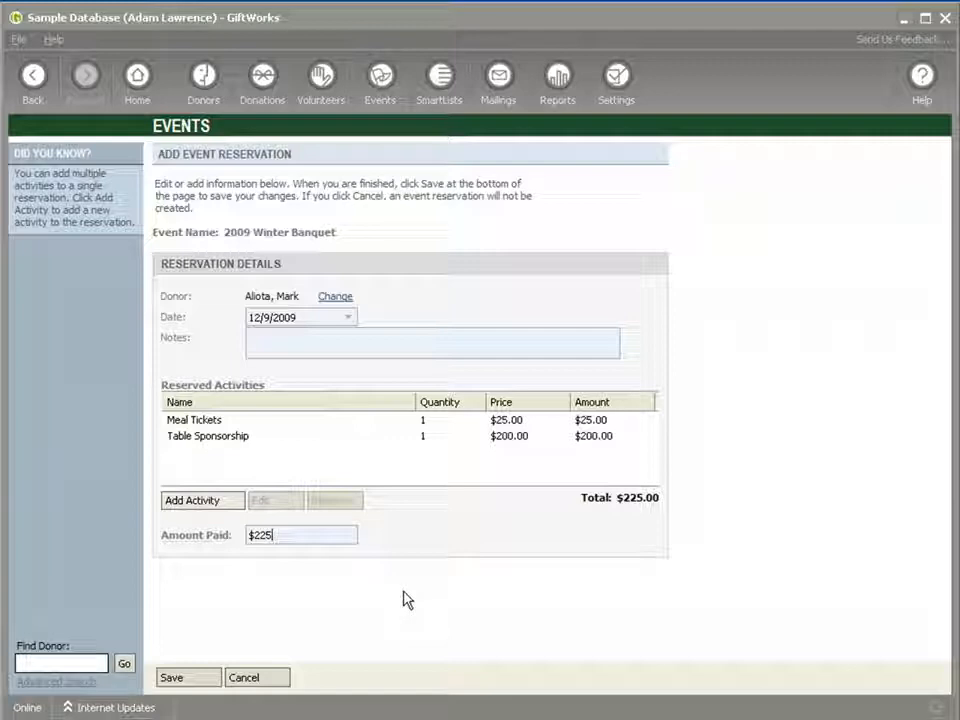
{"action": "left_click", "coordinate": [195, 679]}
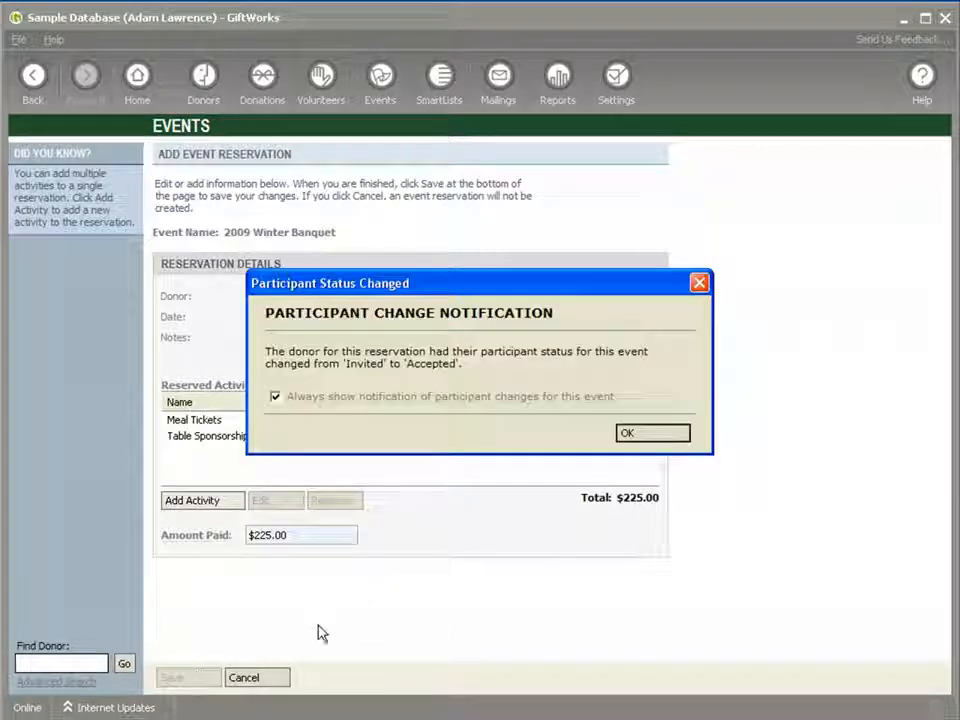
{"action": "left_click", "coordinate": [667, 434]}
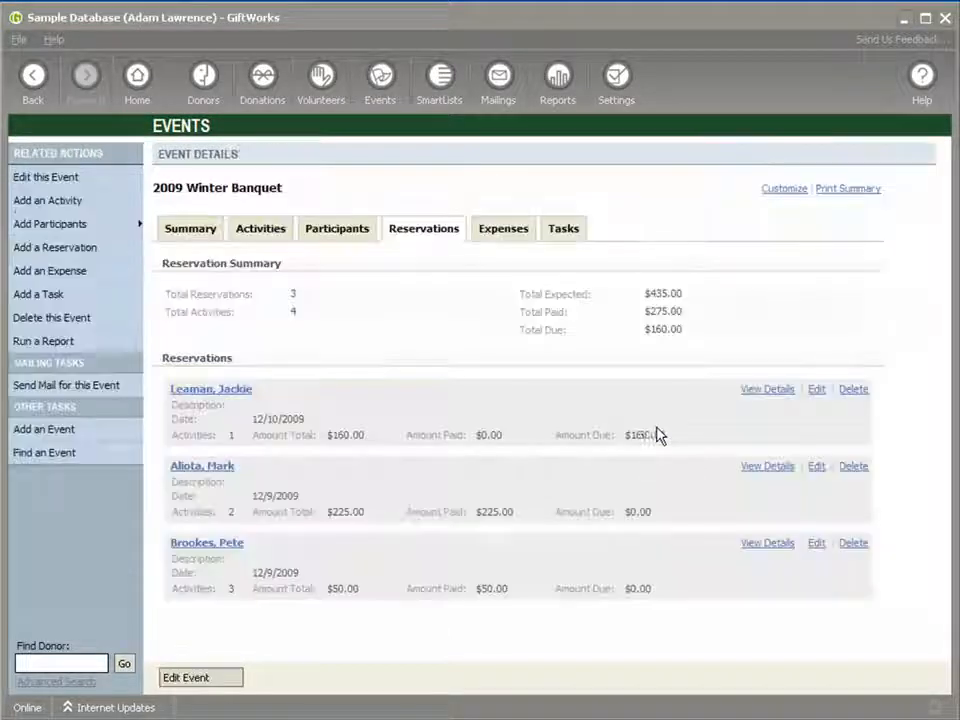
Start a new 2009 Winter Banquet reservation for Cresta Corporation by searching for Cresta
{"action": "left_click", "coordinate": [60, 250]}
{"action": "type", "text": "Cresta"}
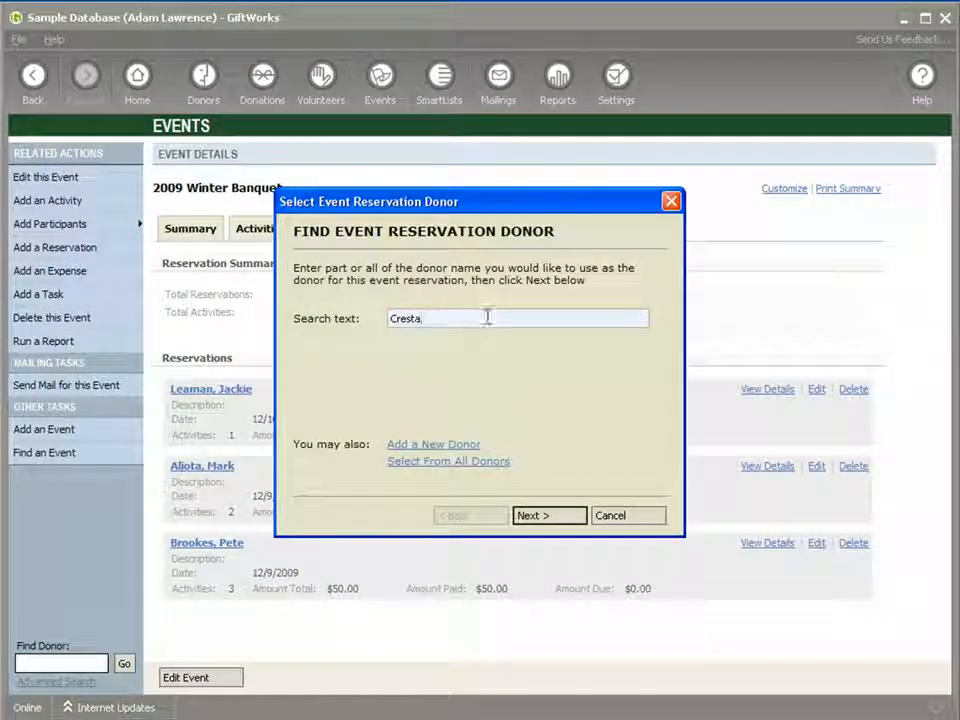
{"action": "left_click", "coordinate": [549, 516]}
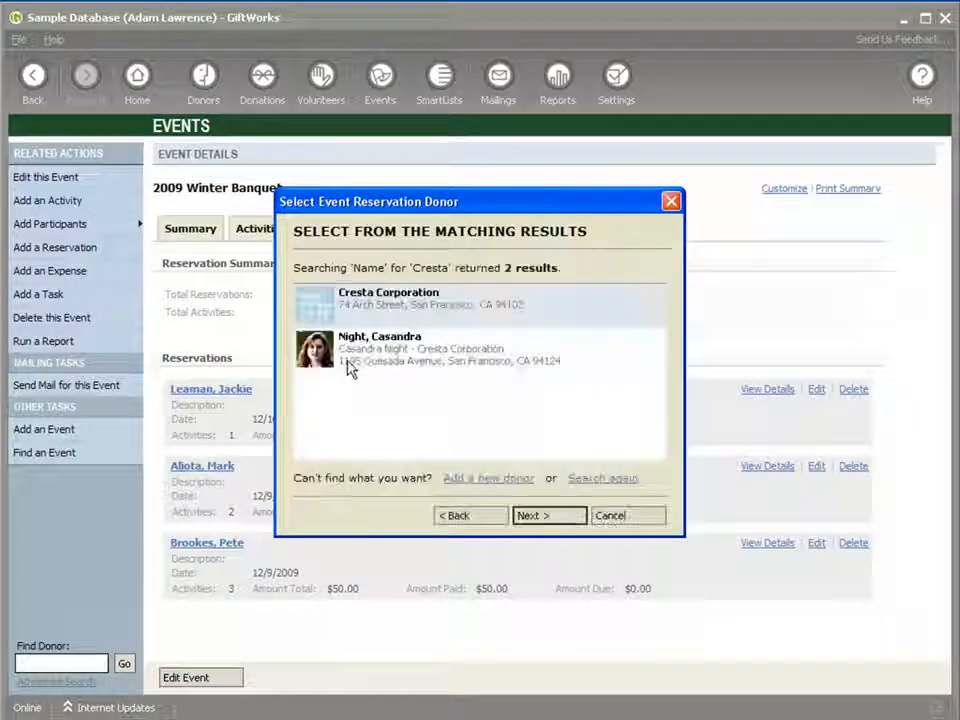
{"action": "double_click", "coordinate": [371, 317]}
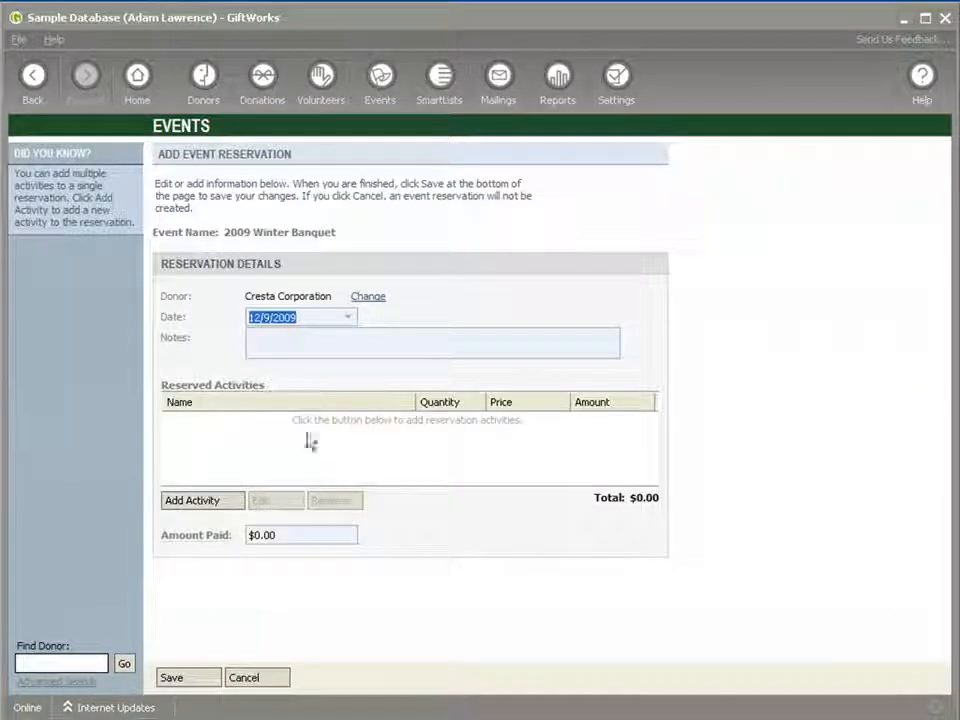
Add a Table Sponsorship activity to the Cresta Corporation reservation
{"action": "left_click", "coordinate": [210, 499]}
{"action": "left_click", "coordinate": [517, 316]}
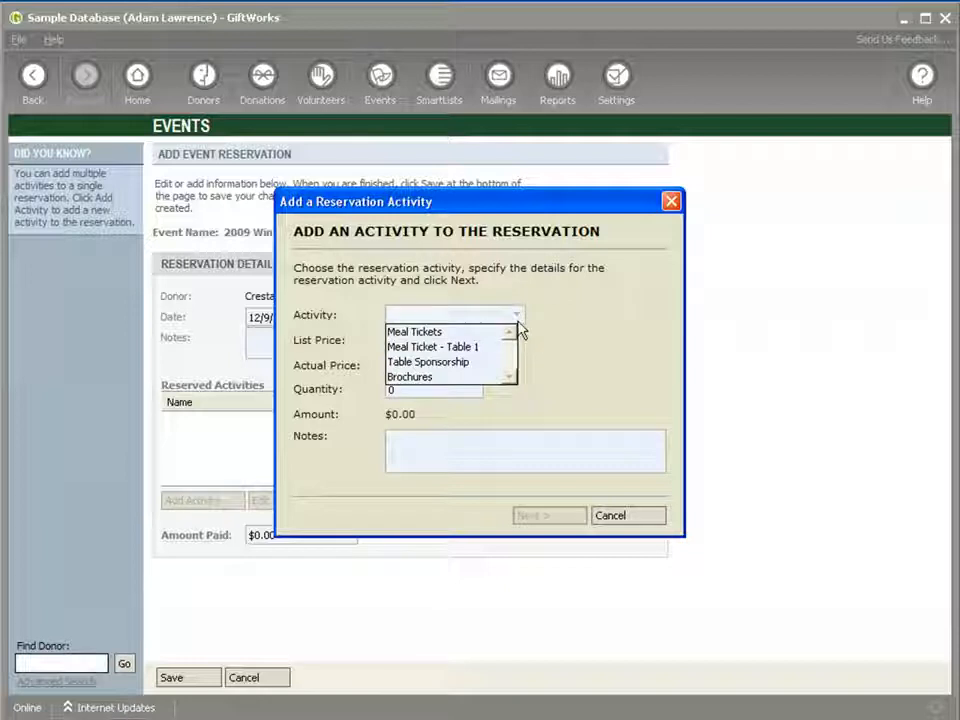
{"action": "left_click", "coordinate": [473, 366]}
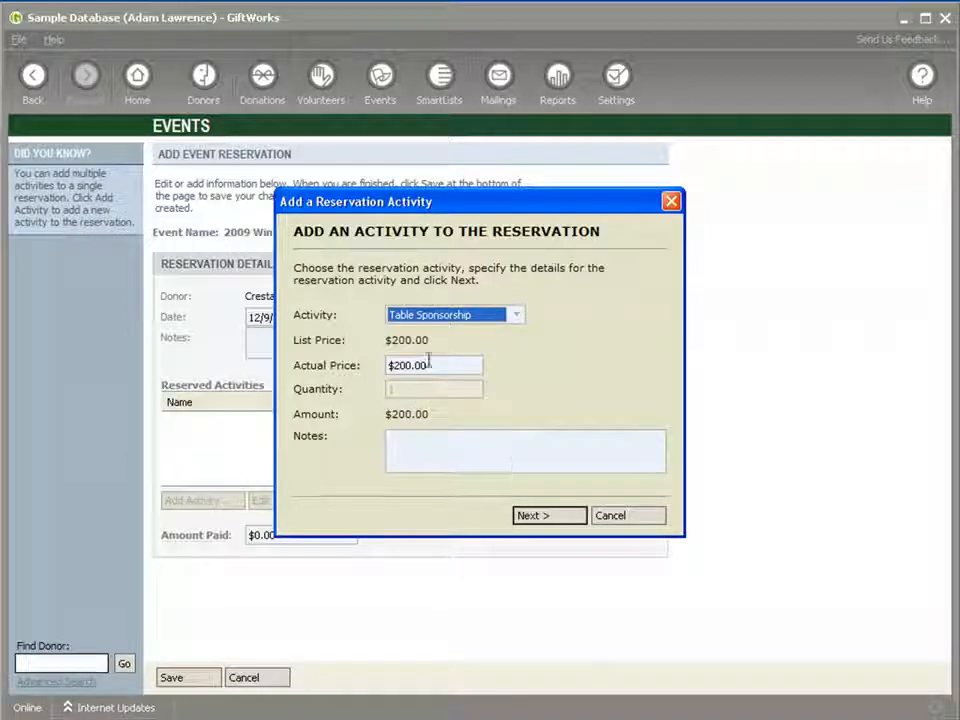
{"action": "left_click", "coordinate": [534, 519]}
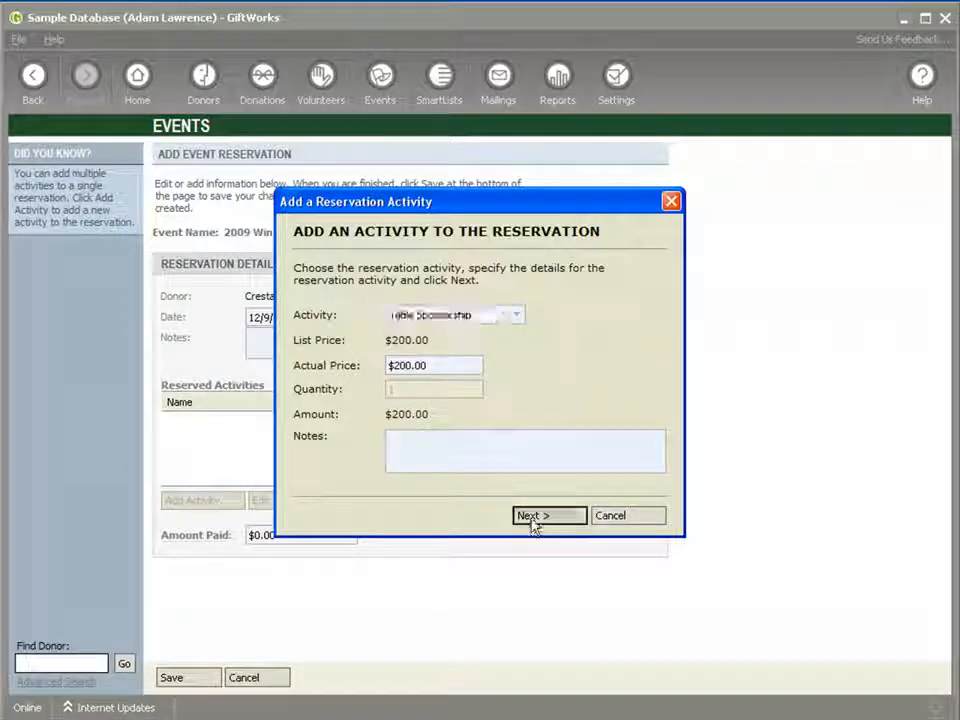
{"action": "left_click", "coordinate": [480, 316]}
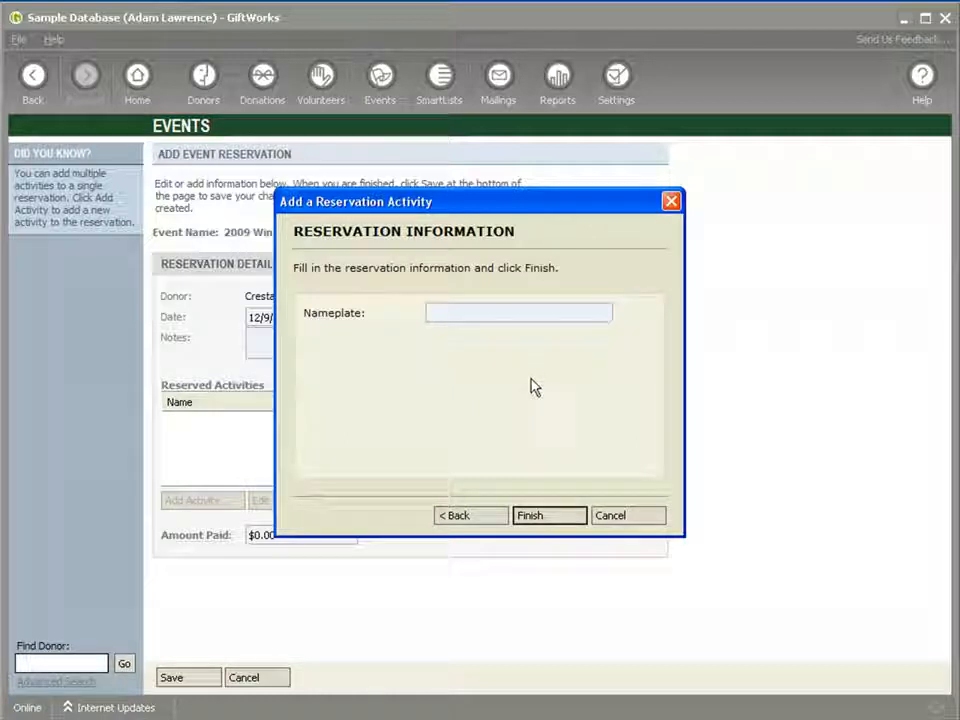
{"action": "left_click", "coordinate": [537, 519]}
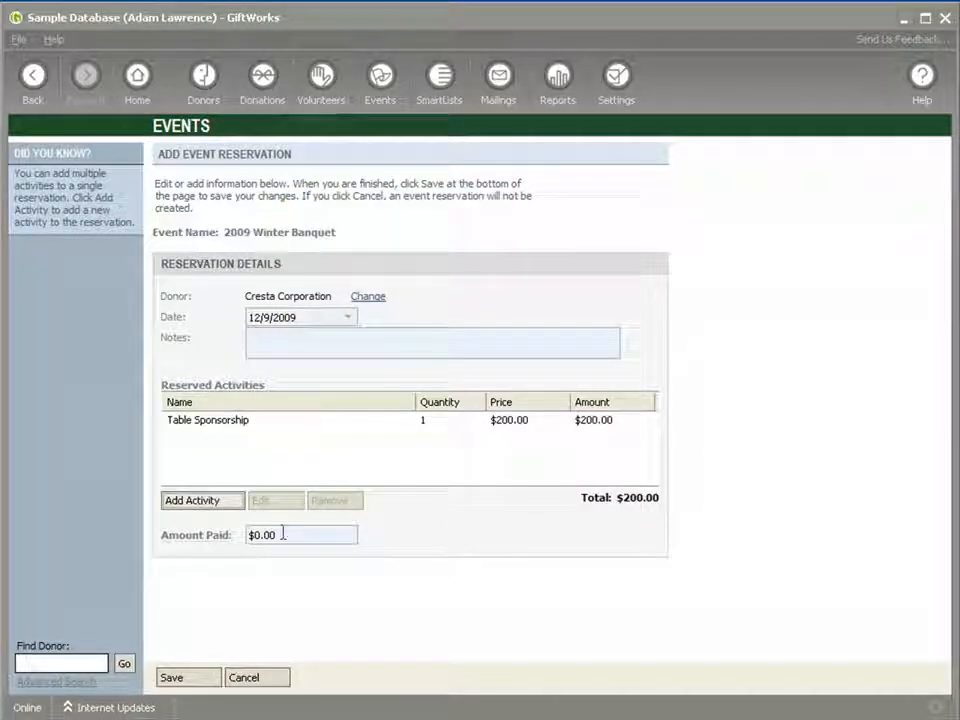
Try an amount paid of $300 for this reservation and consult the explanation about overpayments
{"action": "left_click_drag", "start_coordinate": [272, 530], "coordinate": [245, 537]}
{"action": "type", "text": "$3"}
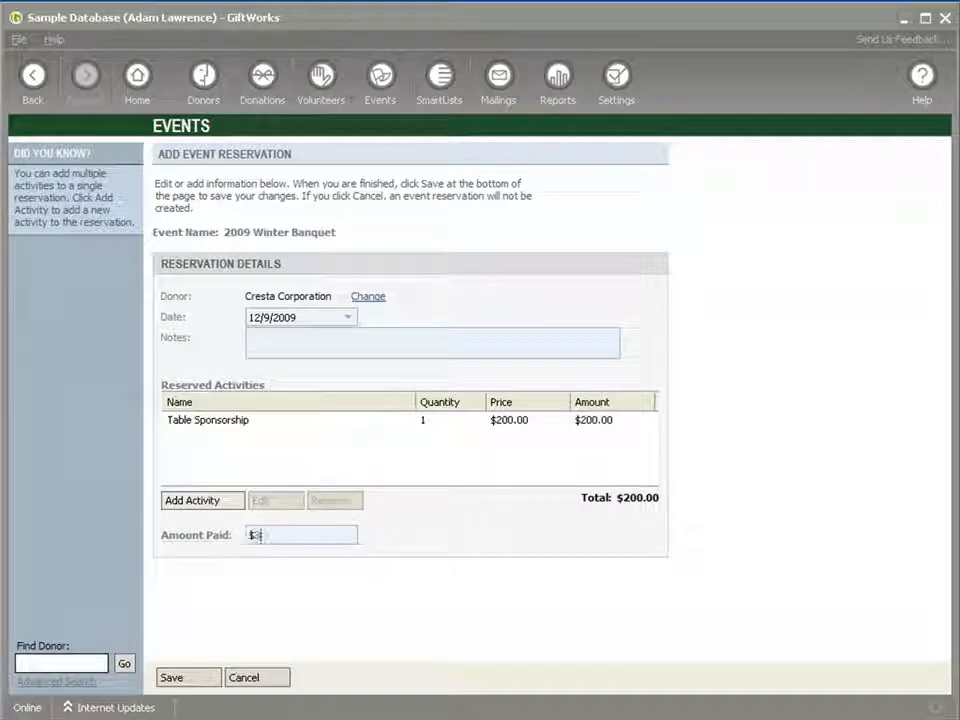
{"action": "type", "text": "00"}
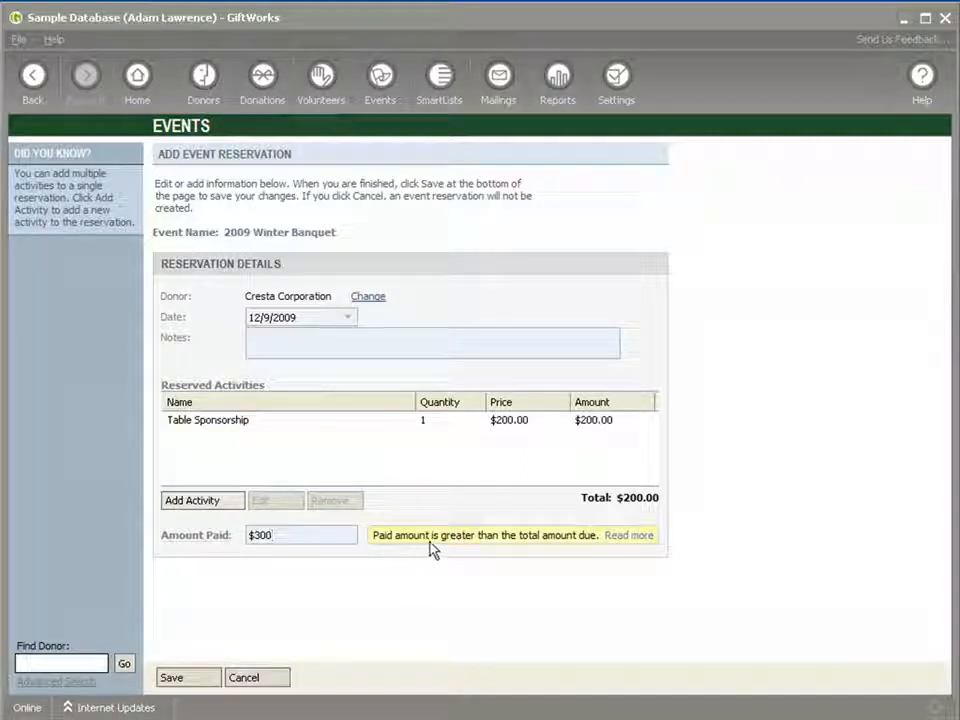
{"action": "left_click", "coordinate": [615, 536]}
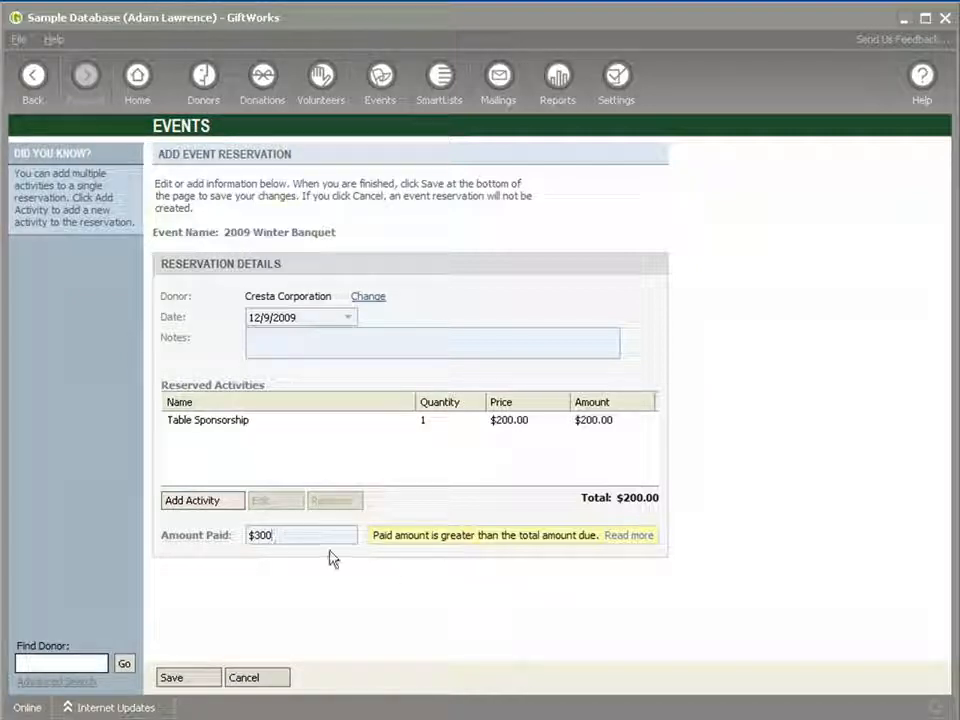
Set the amount paid to $200, save the Cresta Corporation reservation and acknowledge the participant status notification
{"action": "left_click_drag", "start_coordinate": [297, 535], "coordinate": [234, 534]}
{"action": "type", "text": "$200"}
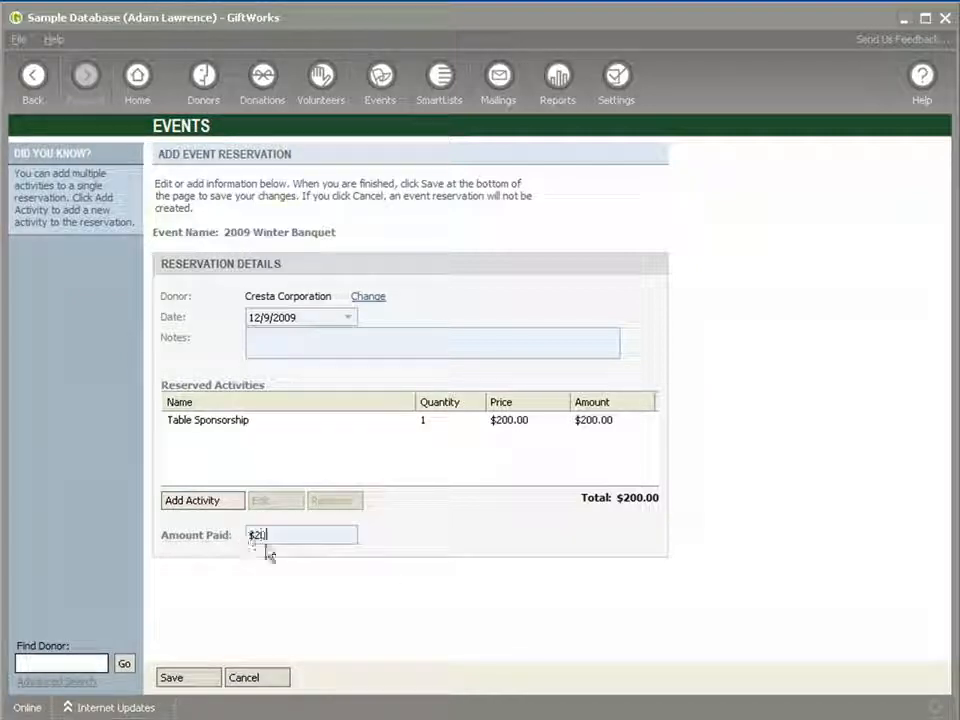
{"action": "left_click", "coordinate": [190, 680]}
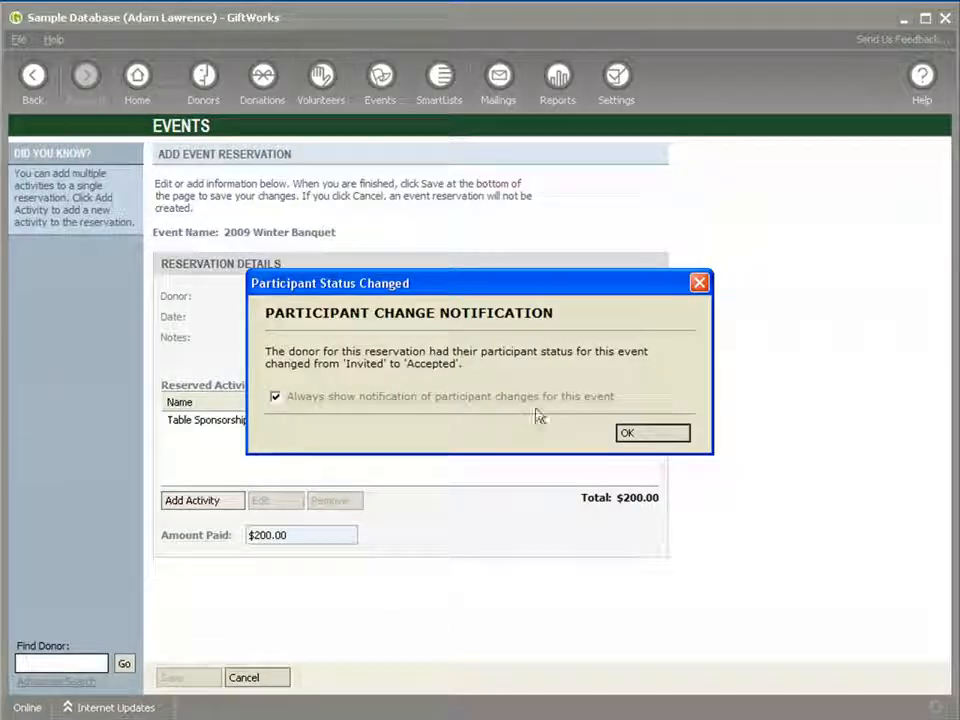
{"action": "left_click", "coordinate": [629, 436]}
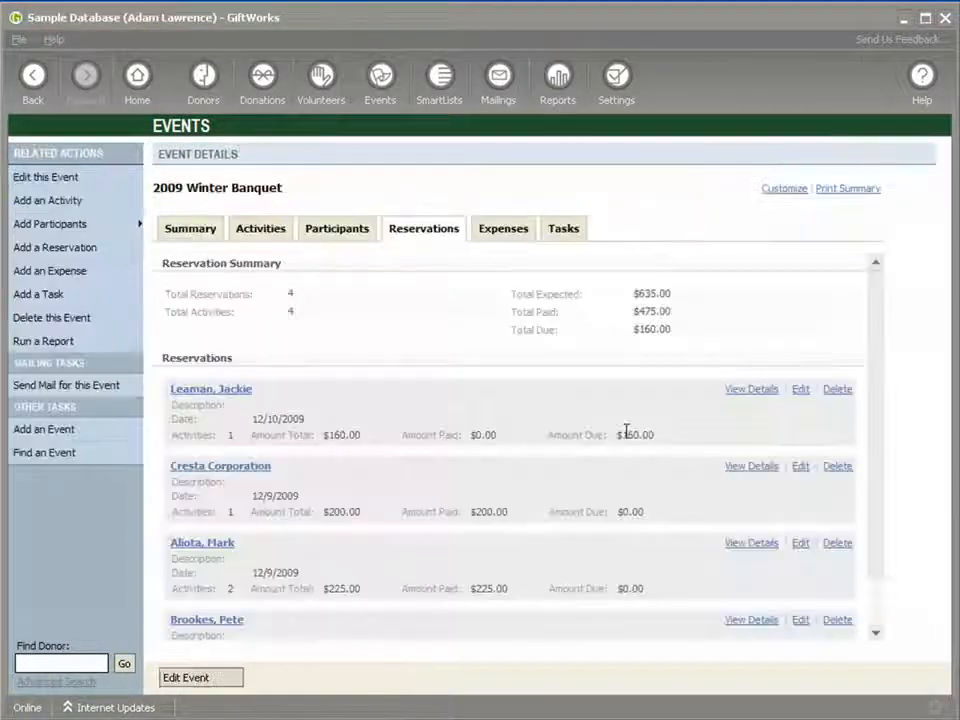
Add a donation for Cresta Corporation as a $100 gift to the General Fund paid by check, without any extra donation options
{"action": "left_click", "coordinate": [234, 470]}
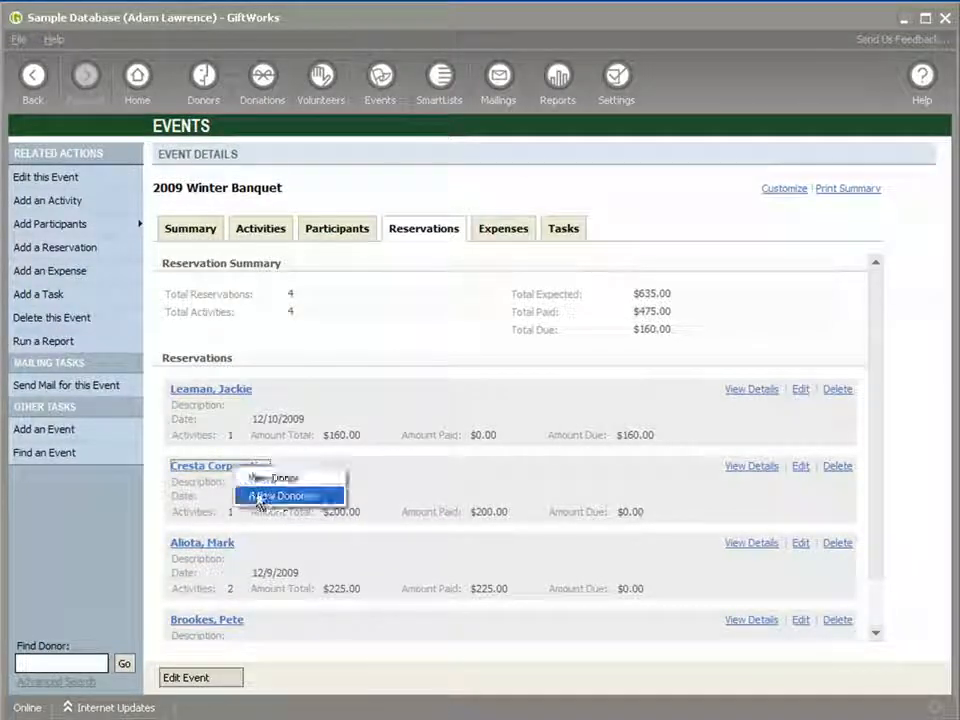
{"action": "left_click", "coordinate": [265, 496]}
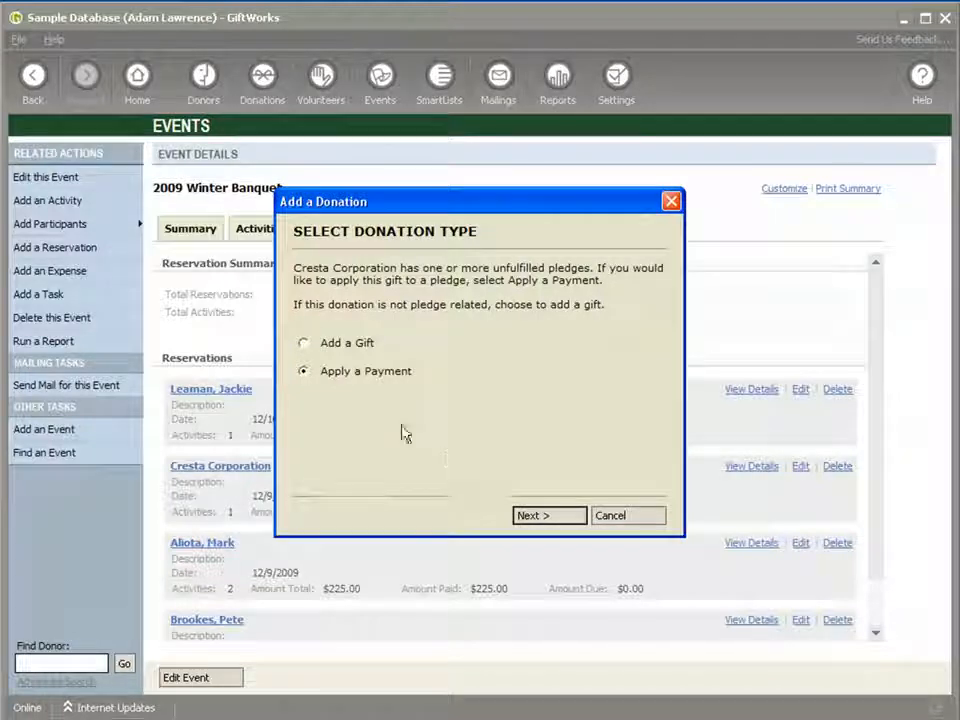
{"action": "left_click", "coordinate": [304, 343]}
{"action": "left_click", "coordinate": [553, 516]}
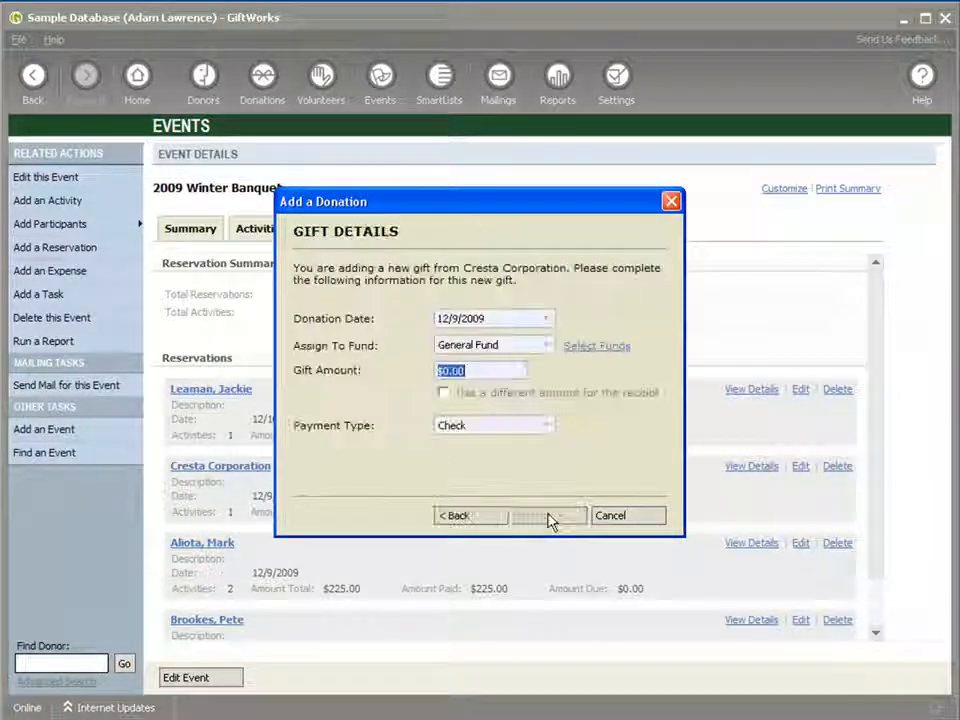
{"action": "type", "text": "100"}
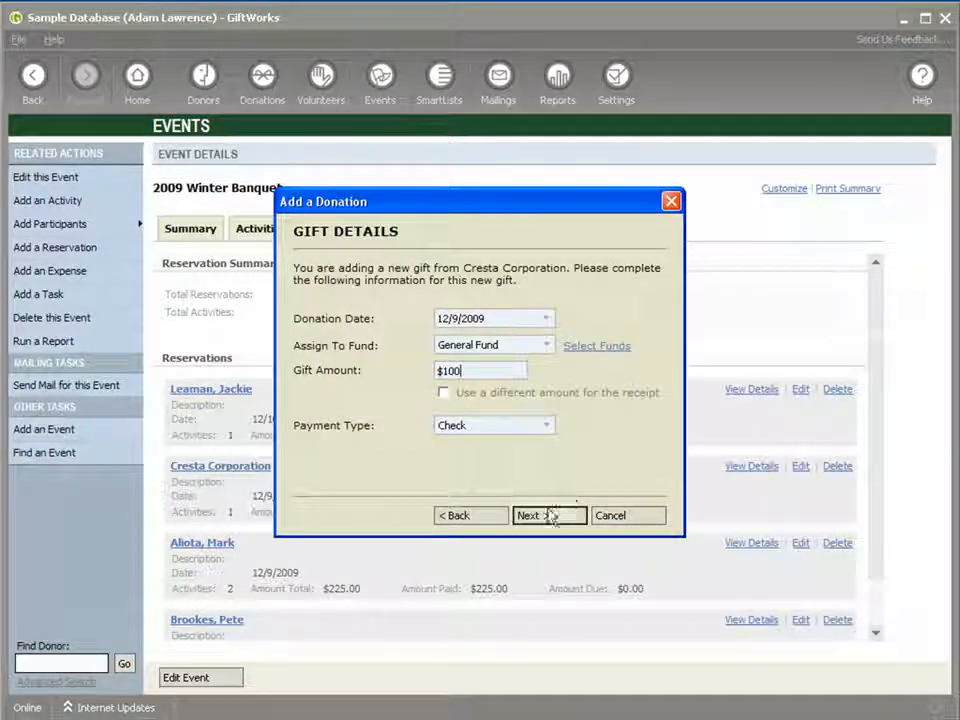
{"action": "left_click", "coordinate": [536, 515]}
{"action": "left_click", "coordinate": [536, 516]}
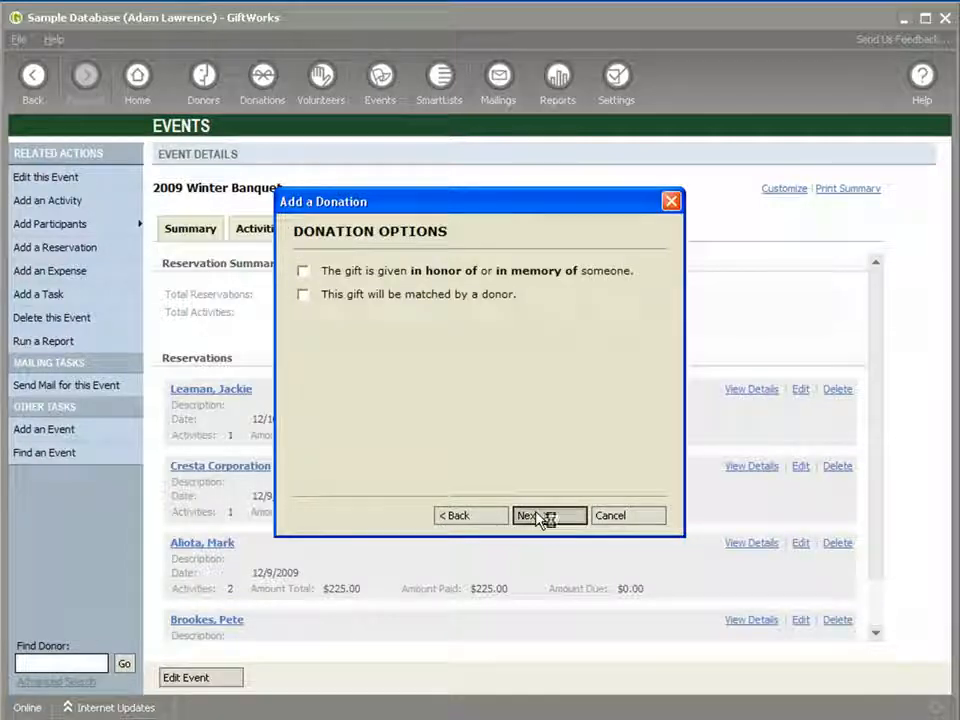
{"action": "left_click", "coordinate": [536, 516]}
{"action": "left_click", "coordinate": [536, 516]}
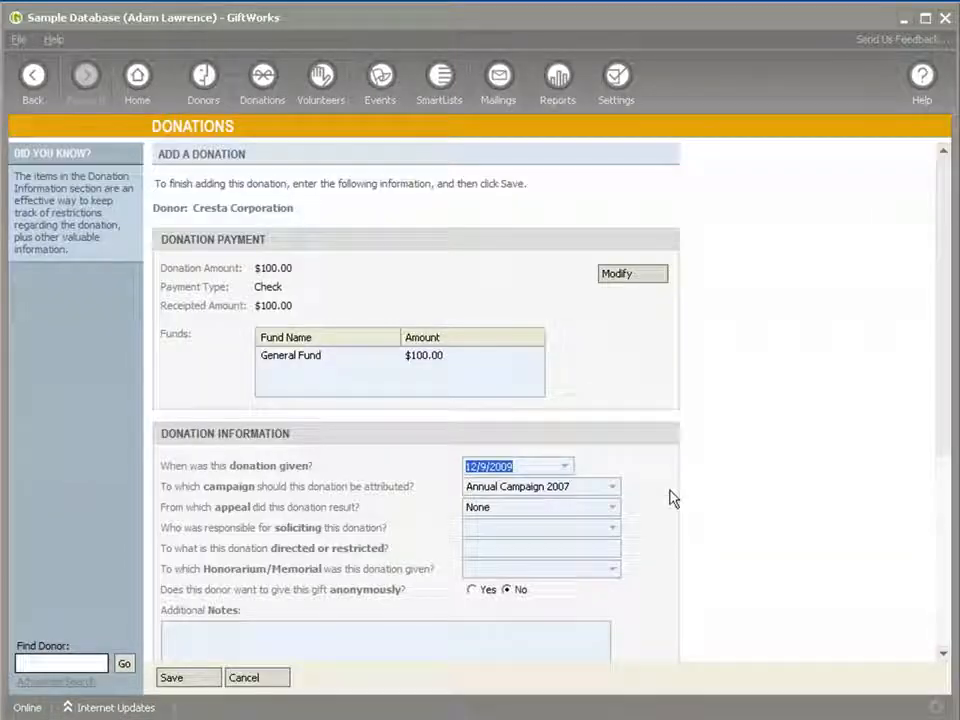
Attribute the gift to the 2009 Winter Banquet campaign and save the donation
{"action": "left_click", "coordinate": [611, 487]}
{"action": "scroll", "coordinate": [658, 530], "scroll_direction": "down", "scroll_amount": 1}
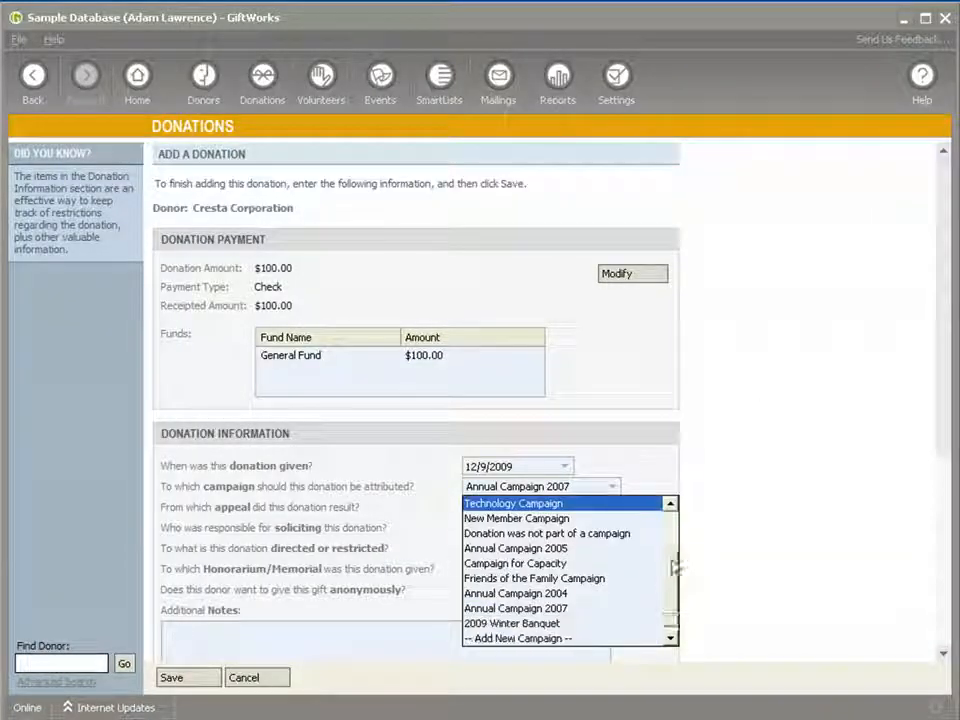
{"action": "left_click", "coordinate": [568, 628]}
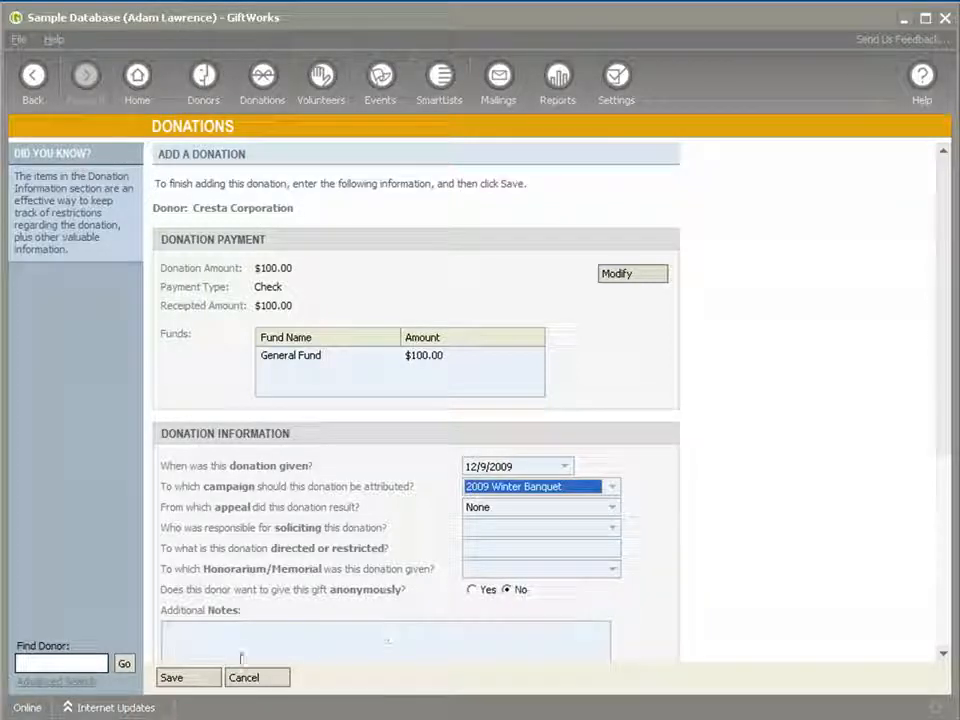
{"action": "left_click", "coordinate": [186, 680]}
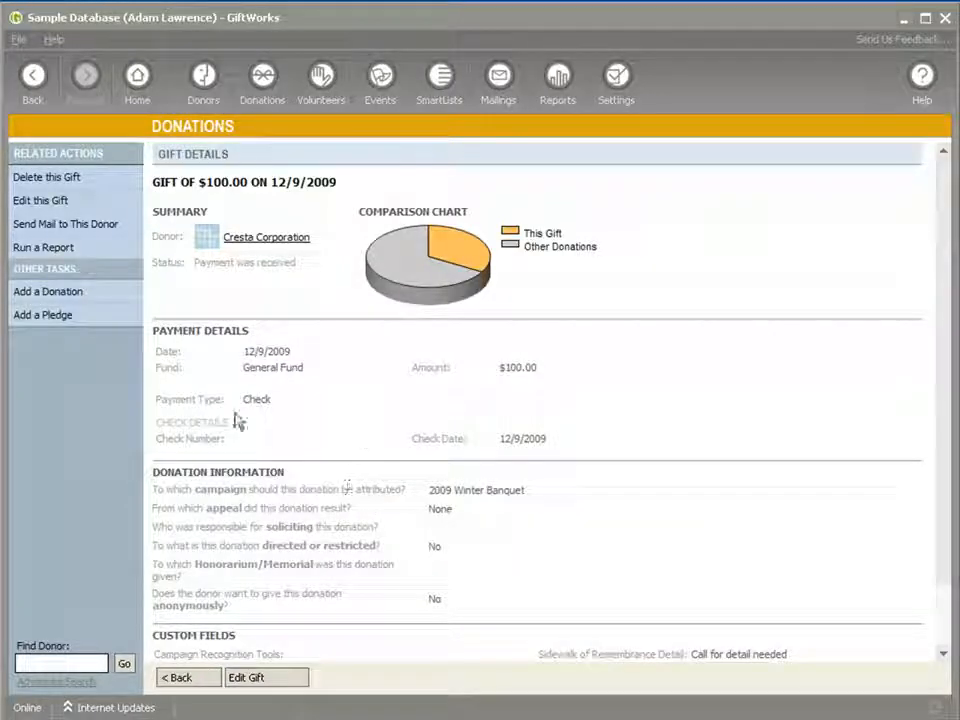
Return to the 2009 Winter Banquet event, examine the finances and sponsors in its summary, and go back to its reservations
{"action": "left_click", "coordinate": [29, 78]}
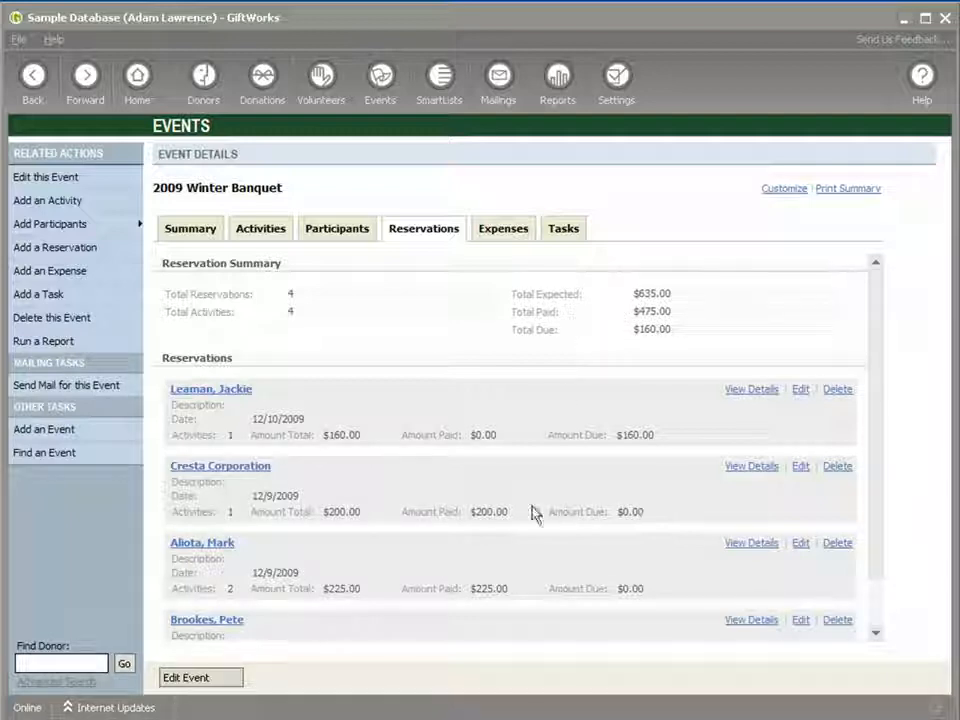
{"action": "left_click", "coordinate": [192, 234]}
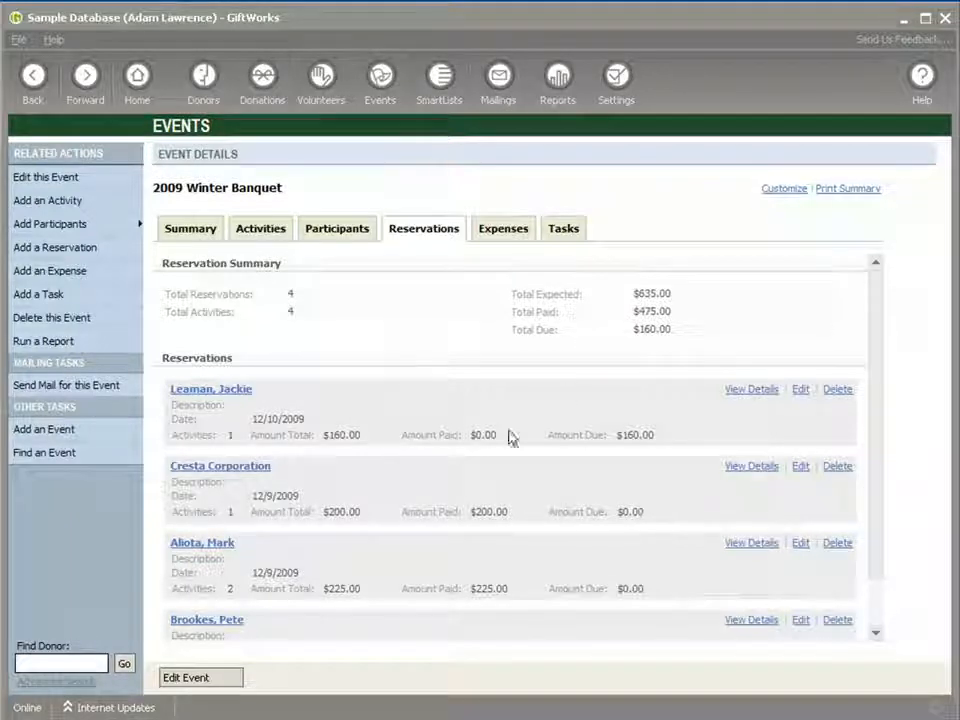
{"action": "scroll", "coordinate": [478, 465], "scroll_direction": "down", "scroll_amount": 2}
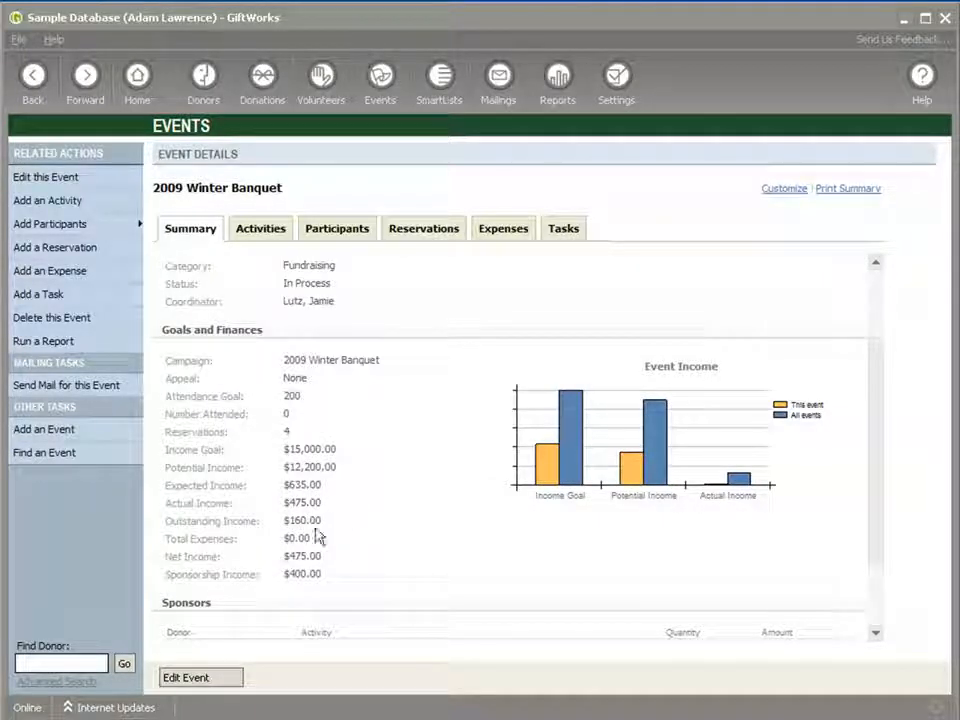
{"action": "scroll", "coordinate": [379, 545], "scroll_direction": "down", "scroll_amount": 1}
{"action": "scroll", "coordinate": [379, 545], "scroll_direction": "down", "scroll_amount": 1}
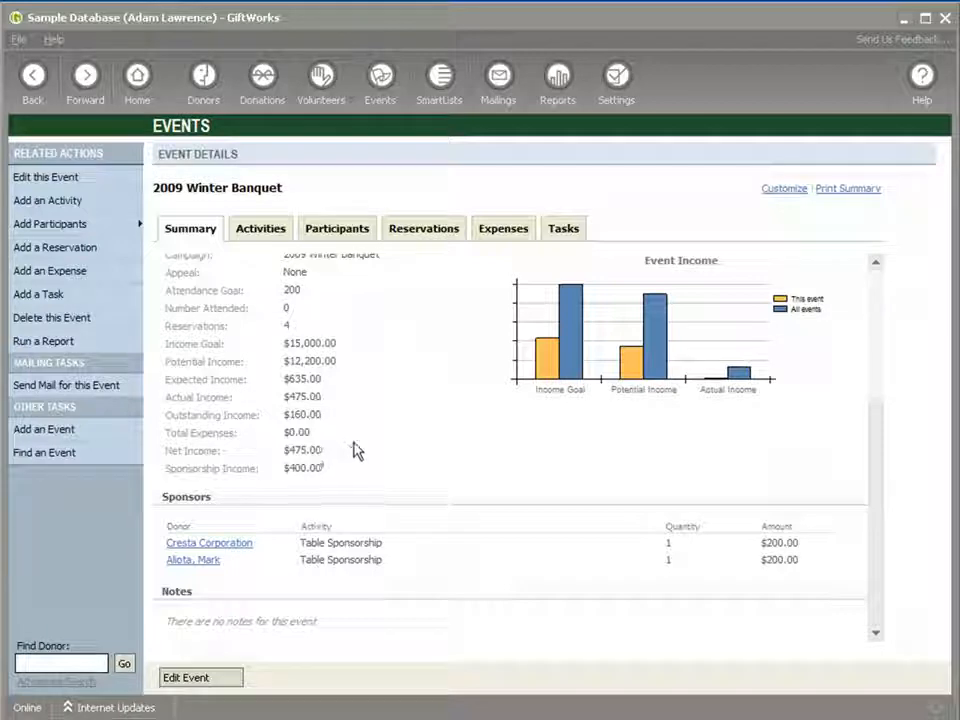
{"action": "scroll", "coordinate": [355, 450], "scroll_direction": "up", "scroll_amount": 1}
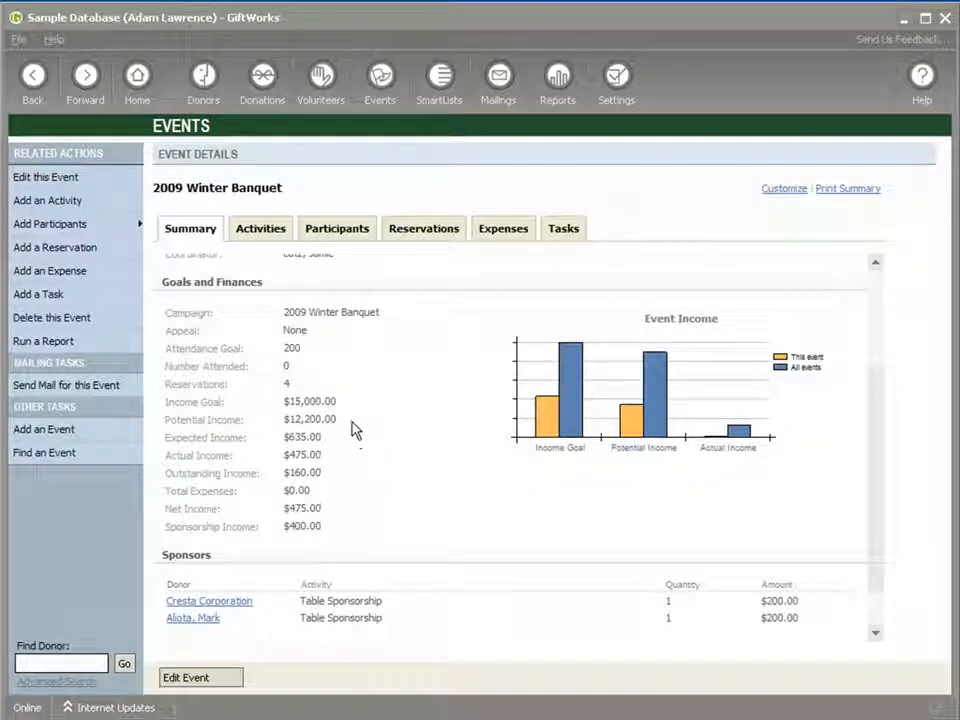
{"action": "left_click", "coordinate": [408, 233]}
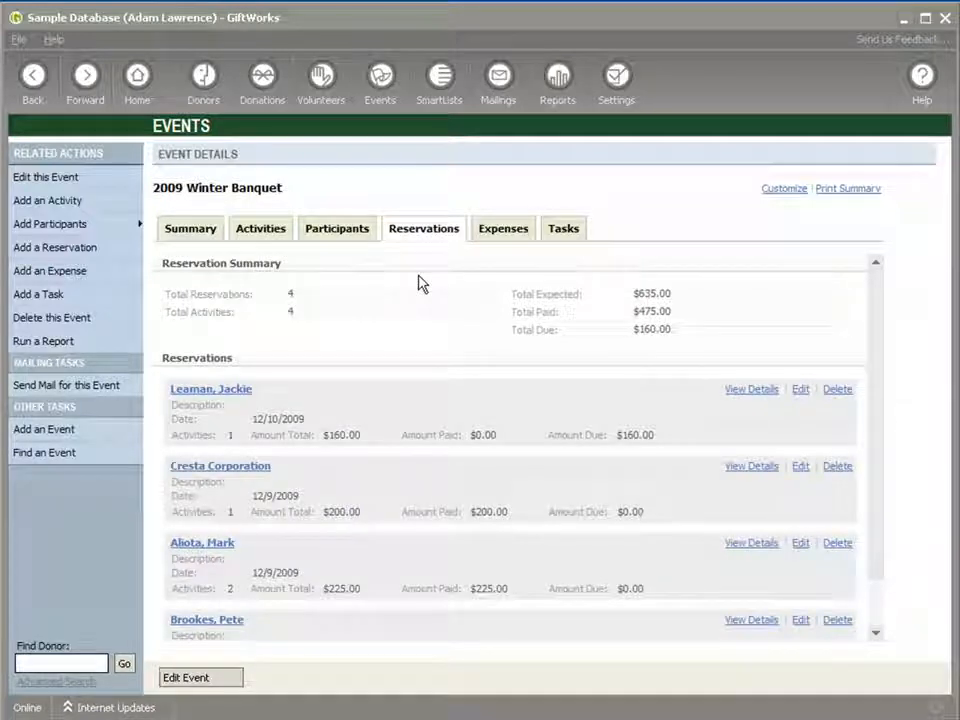